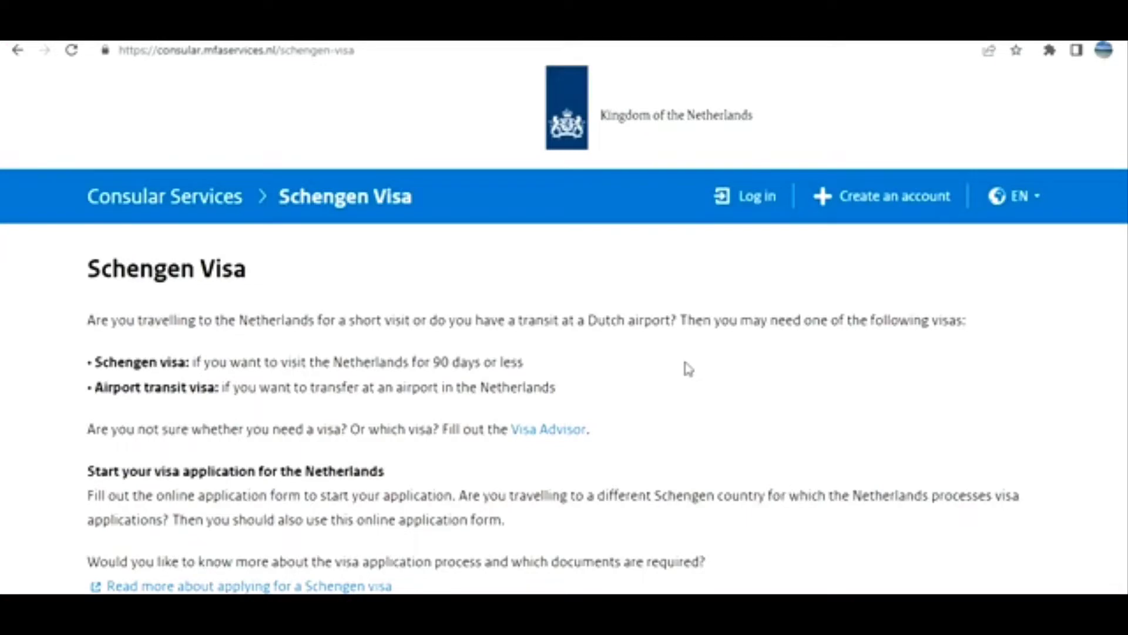
Look over the Schengen Visa page and open its log-in
scroll(607, 371, "down", 7)
scroll(612, 374, "up", 7)
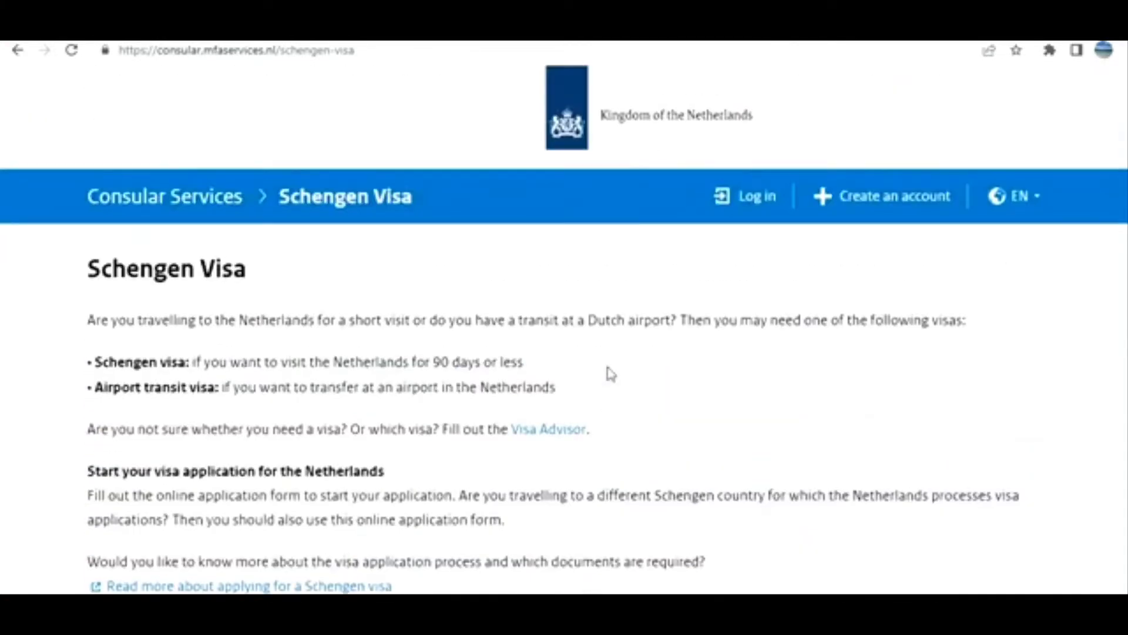
scroll(611, 373, "down", 7)
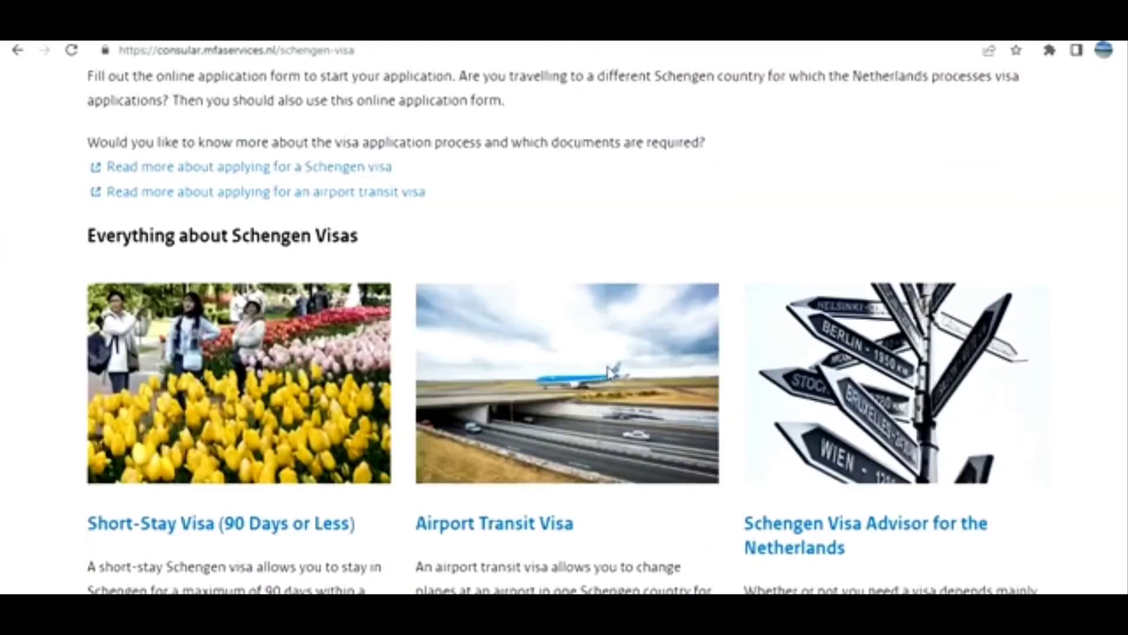
scroll(611, 372, "up", 7)
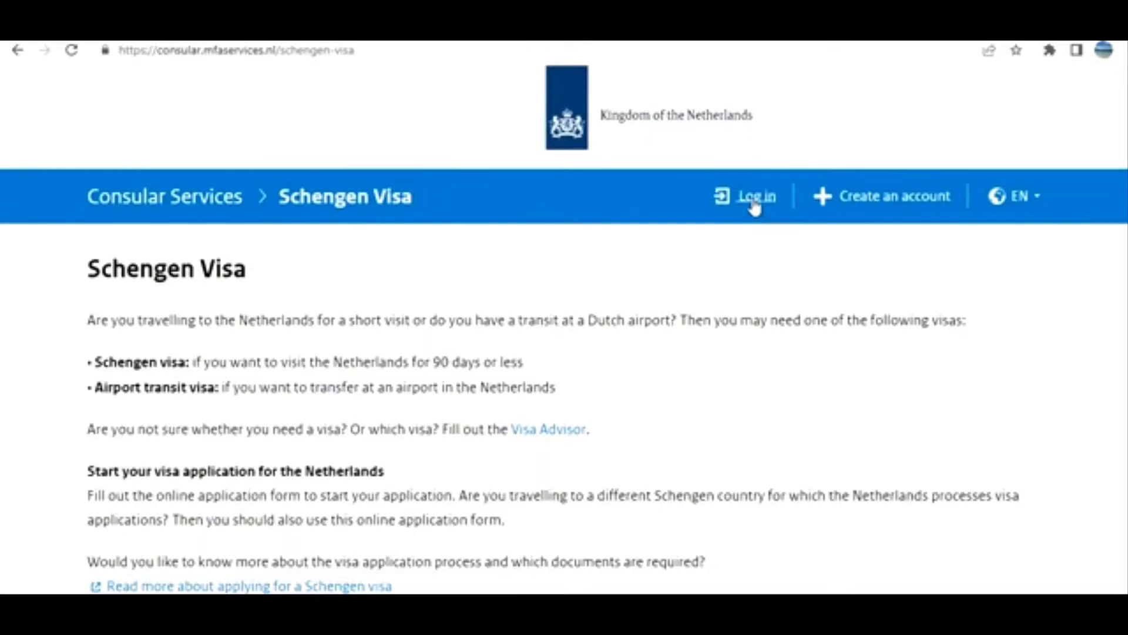
left_click(755, 200)
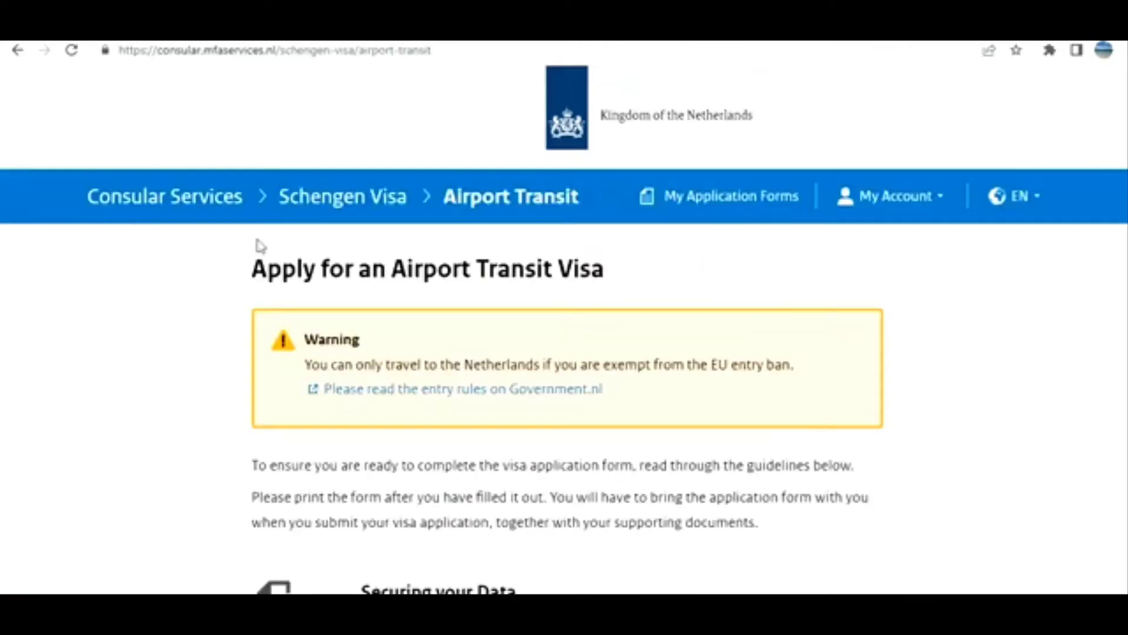
Read through the airport transit visa guidelines and start filling out the application form
scroll(187, 356, "down", 12)
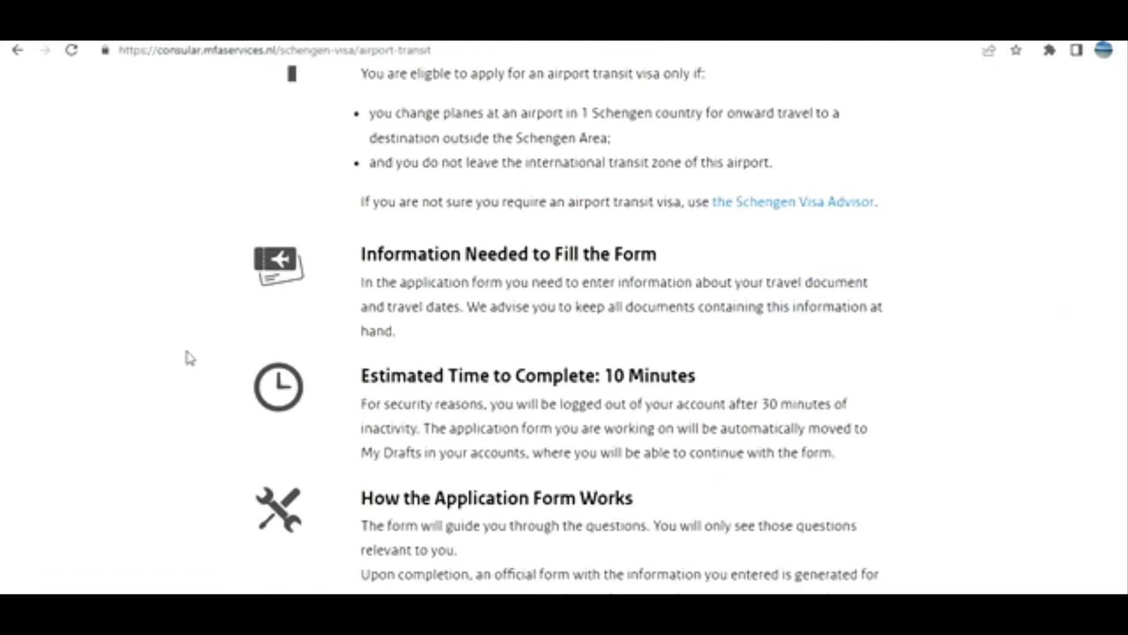
scroll(188, 357, "down", 7)
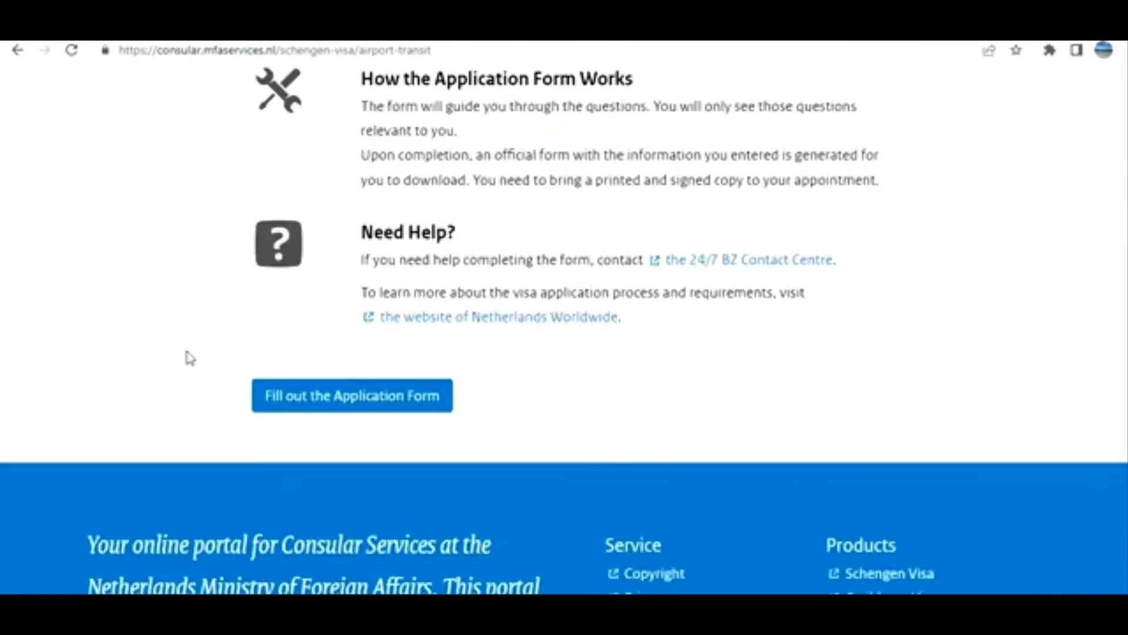
left_click(316, 398)
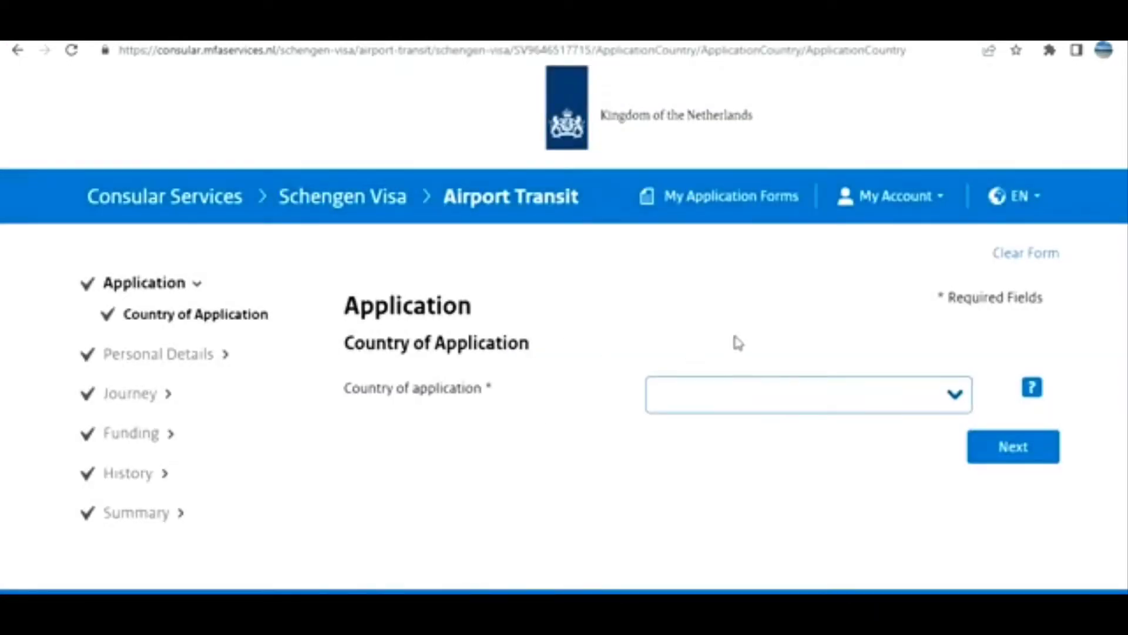
Set the country of application to India and the airport transit country to Netherlands
scroll(434, 333, "down", 1)
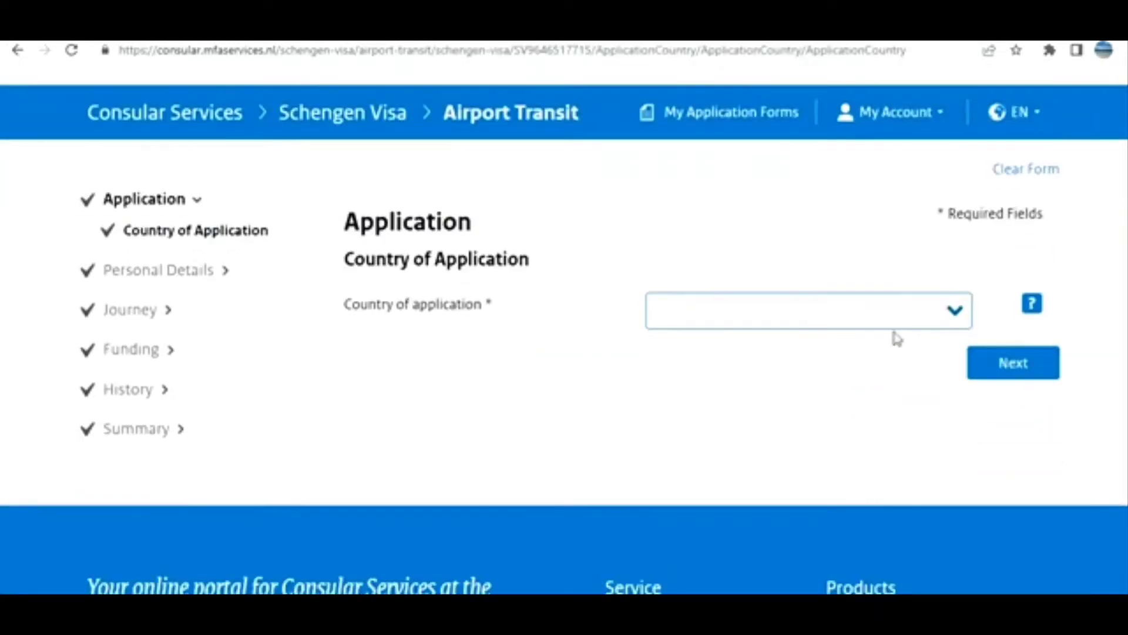
left_click(918, 321)
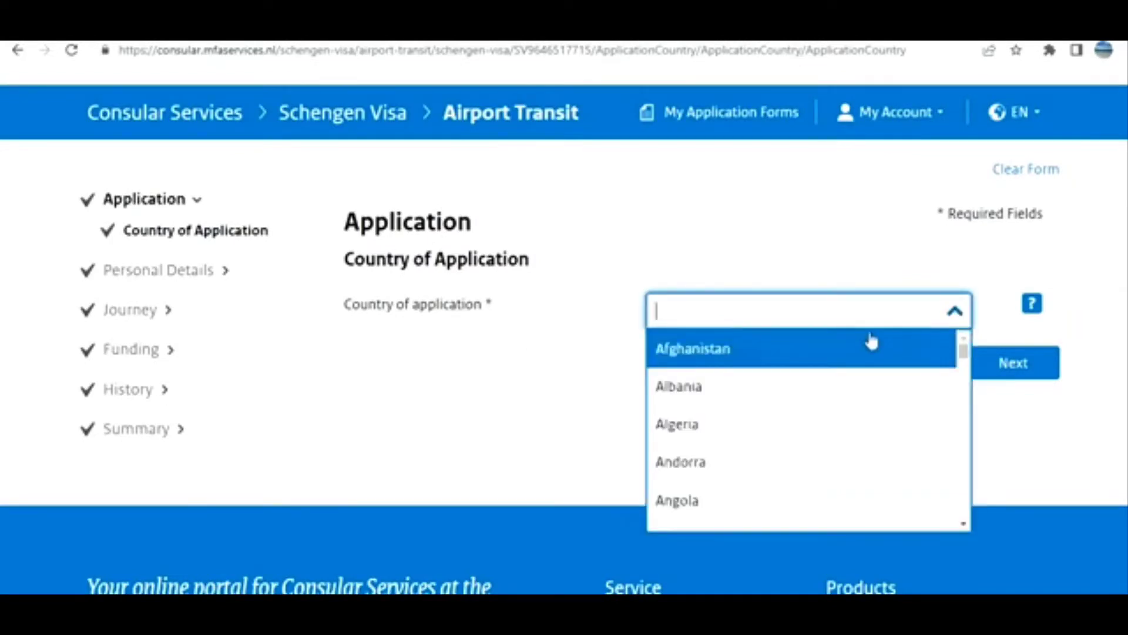
type("ind")
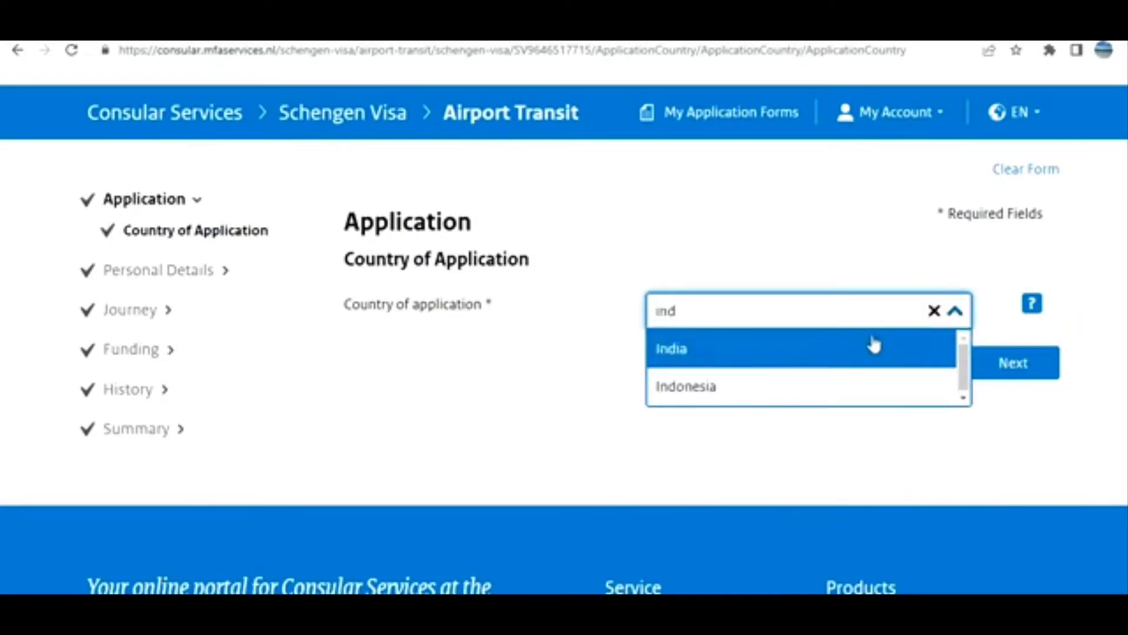
left_click(863, 363)
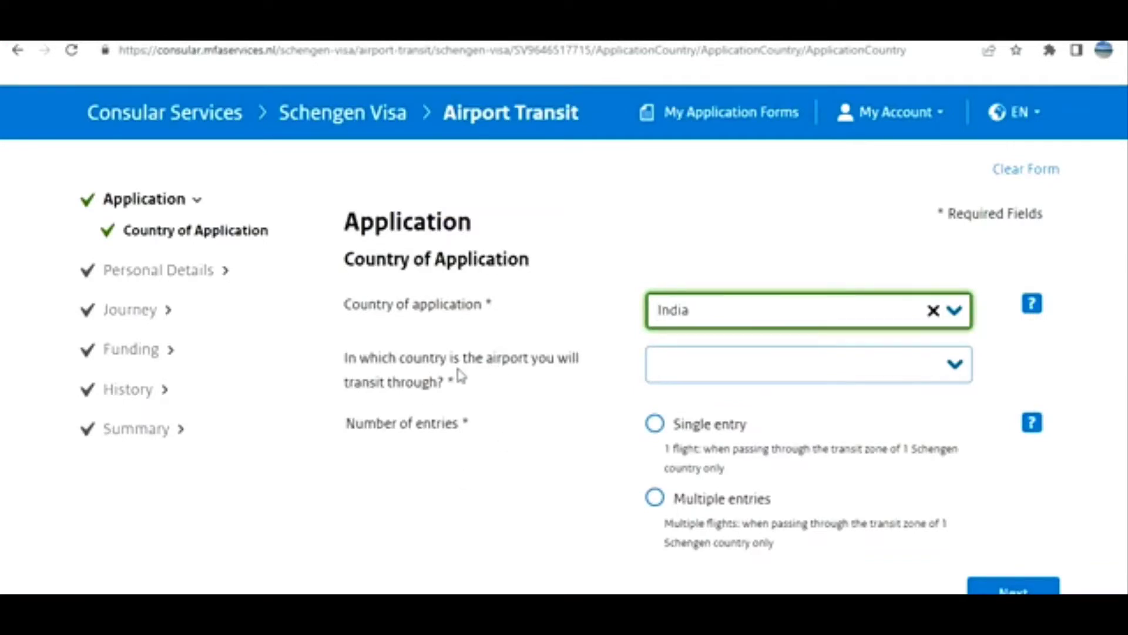
left_click(957, 365)
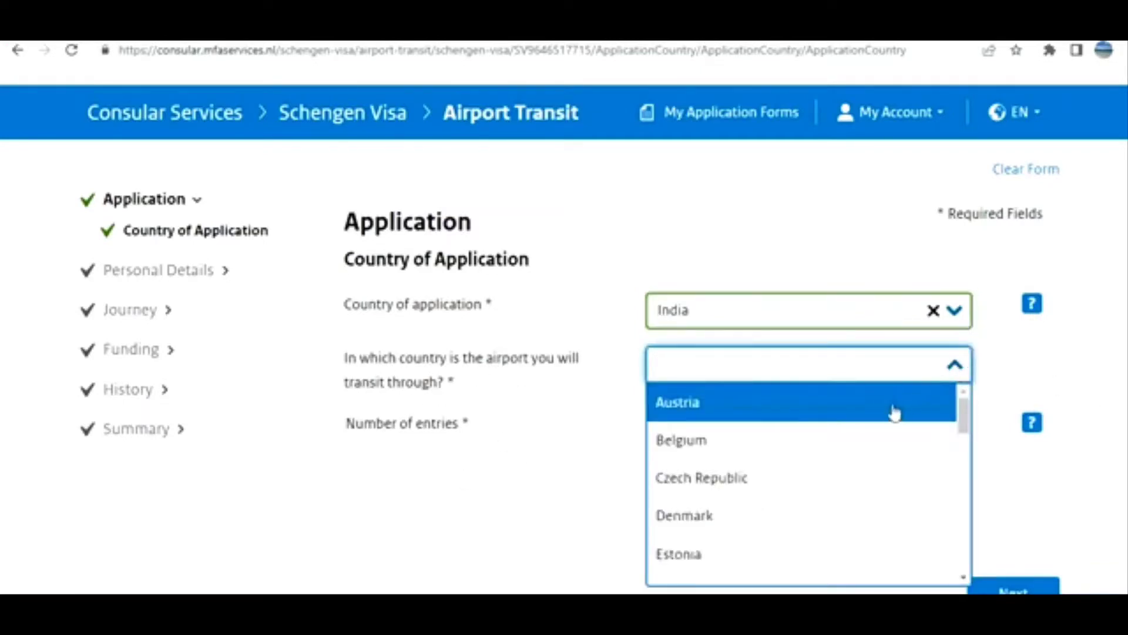
type("net")
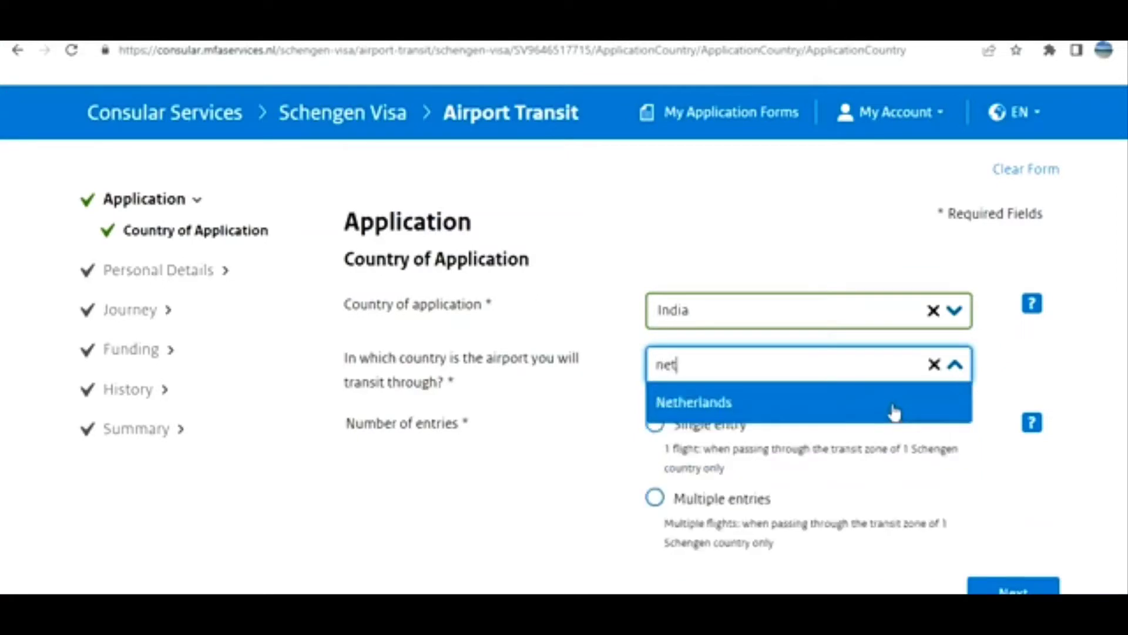
left_click(718, 404)
Choose Single entry, answer No to passing through another Schengen airport, and continue to Personal Details
scroll(628, 391, "down", 3)
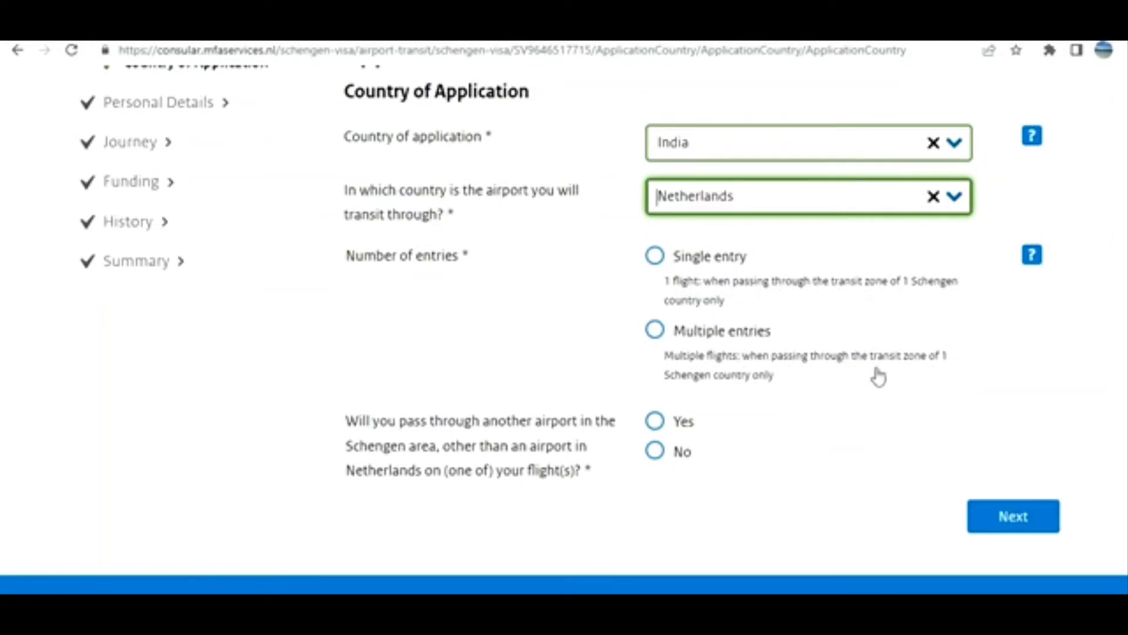
left_click(656, 257)
scroll(584, 353, "down", 1)
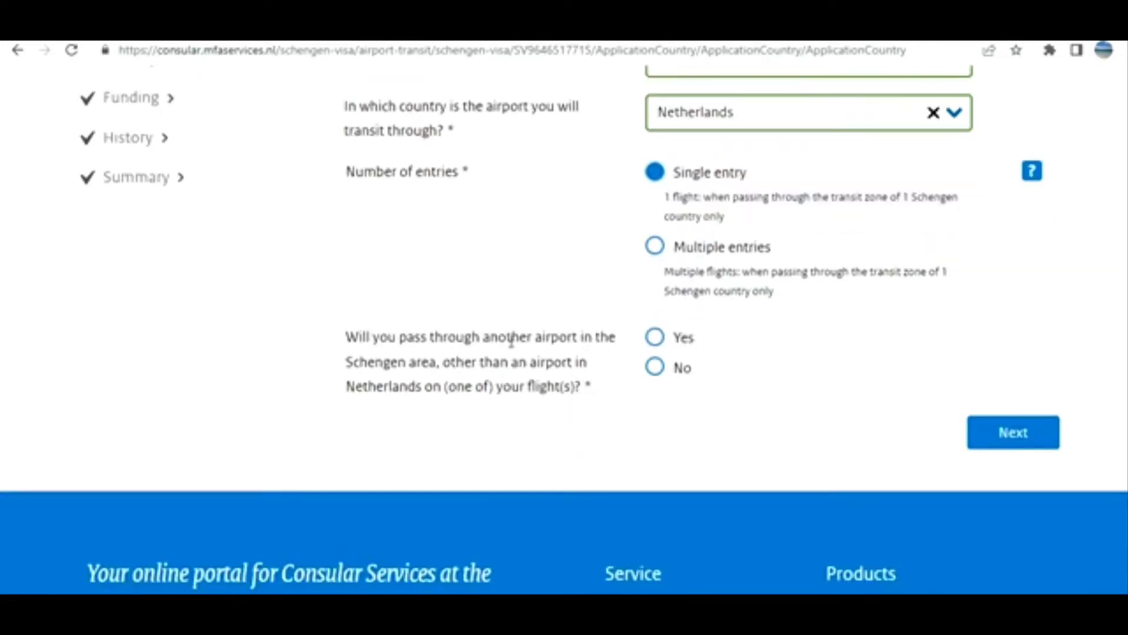
left_click(655, 380)
left_click(973, 440)
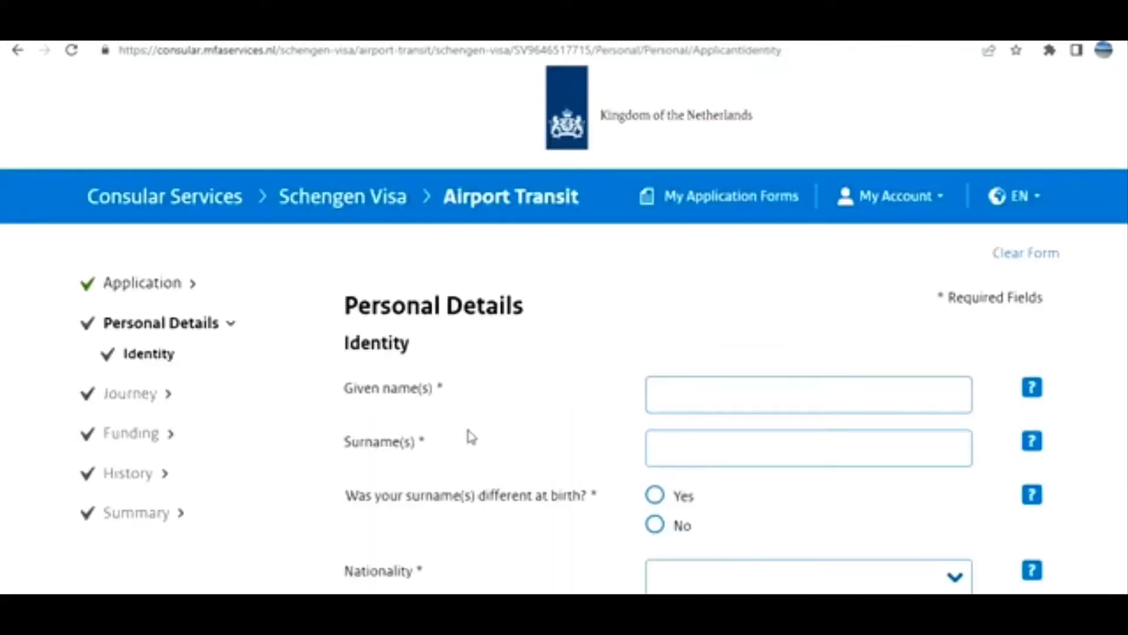
Review the Identity fields in Personal Details, from given names to national identity number
scroll(470, 436, "down", 3)
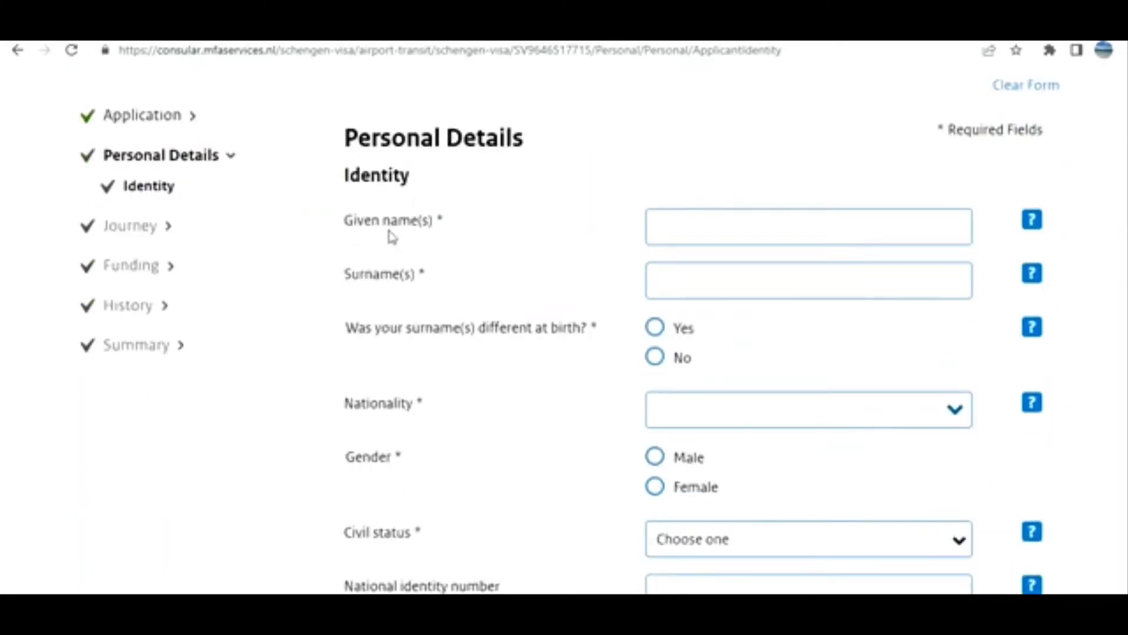
scroll(388, 322, "down", 4)
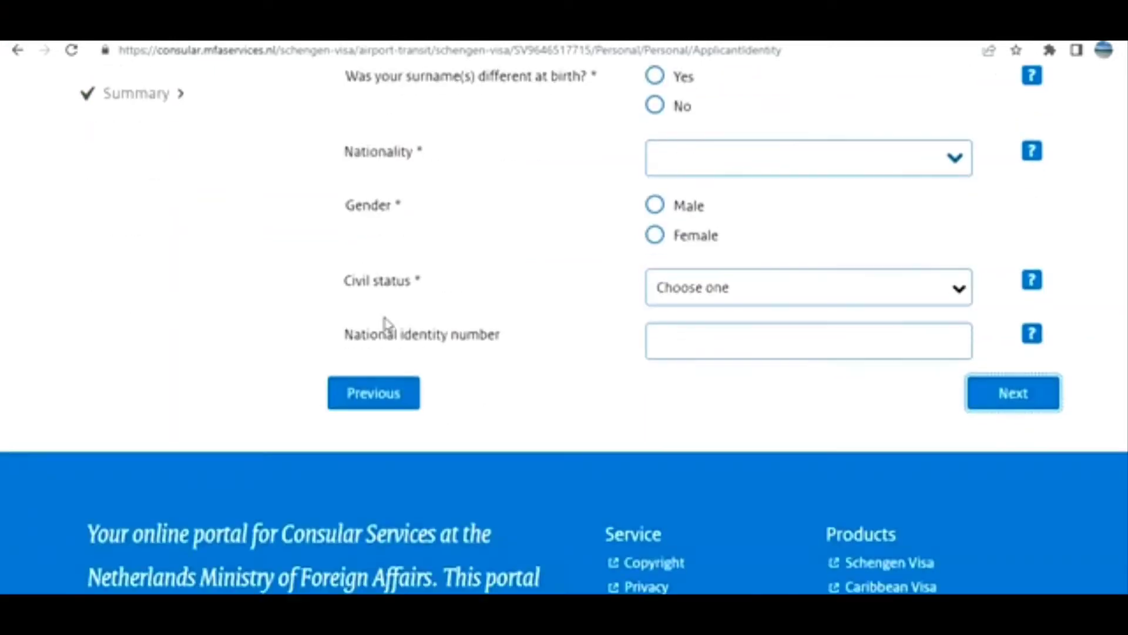
scroll(536, 349, "up", 4)
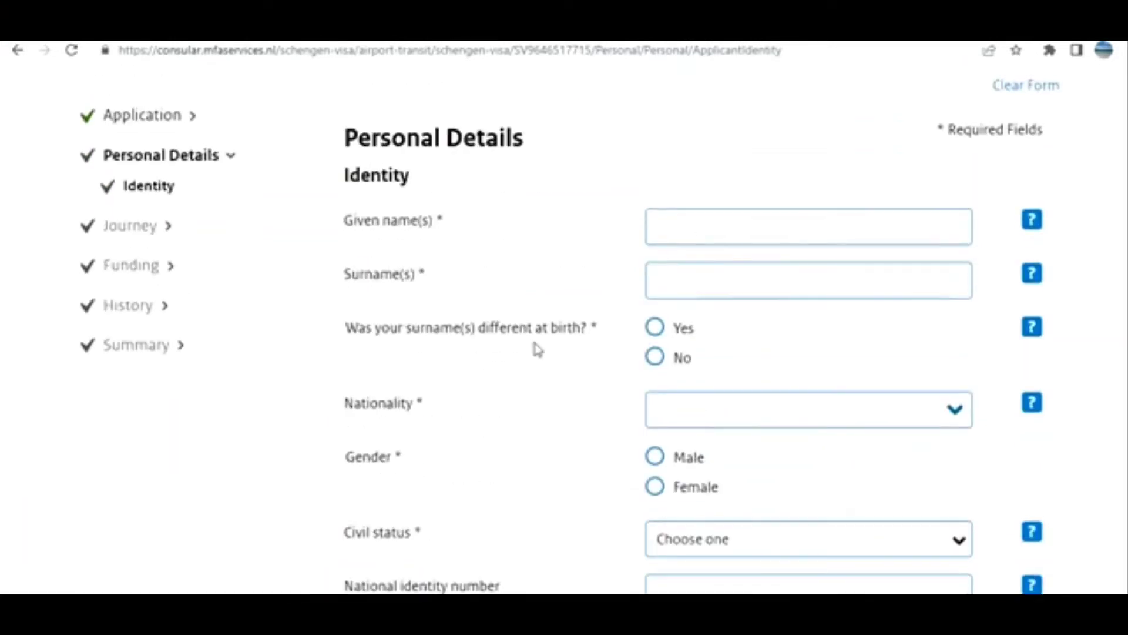
scroll(536, 349, "down", 1)
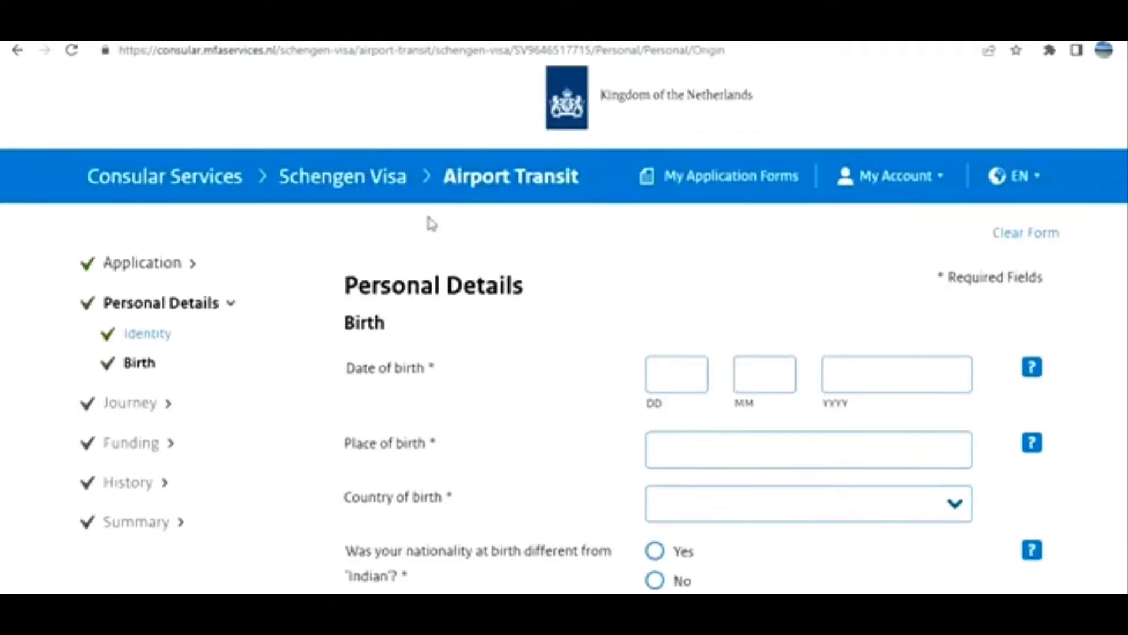
On the Birth page, answer No to a different nationality at birth and No to holding other nationalities
scroll(429, 219, "down", 2)
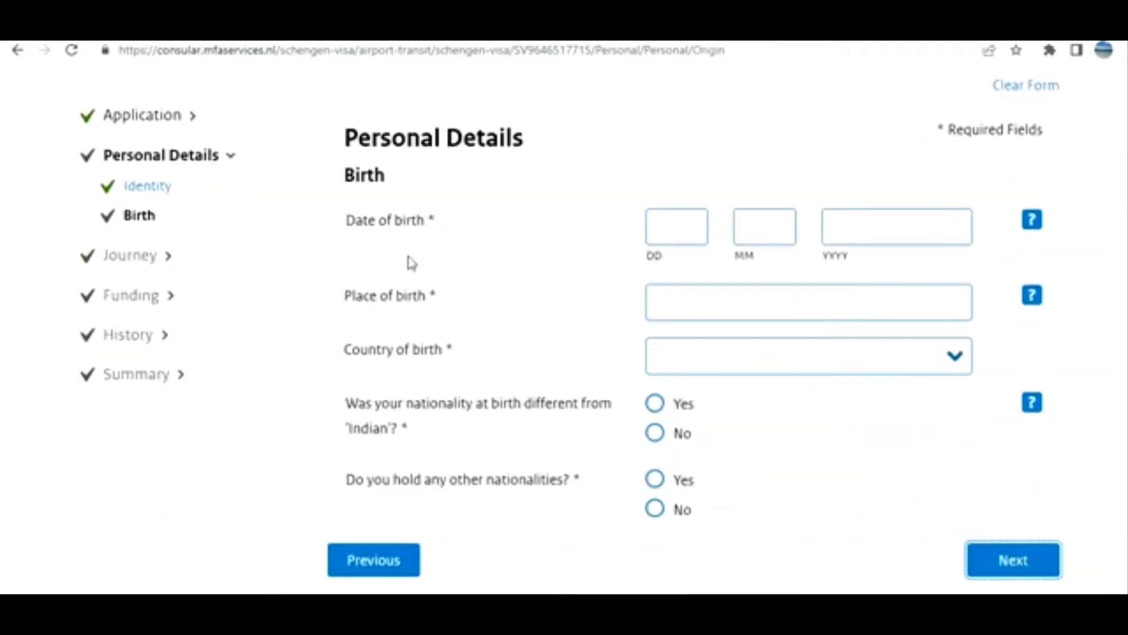
left_click(657, 434)
left_click(655, 509)
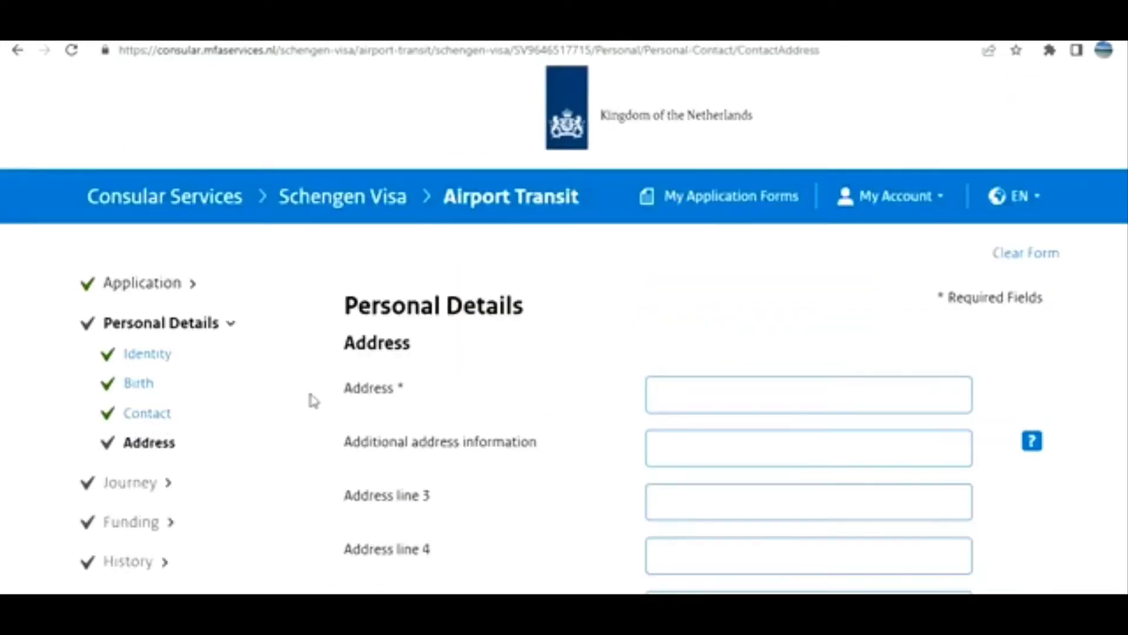
Review the Address fields in Personal Details, from the address lines to city and country
scroll(316, 401, "down", 1)
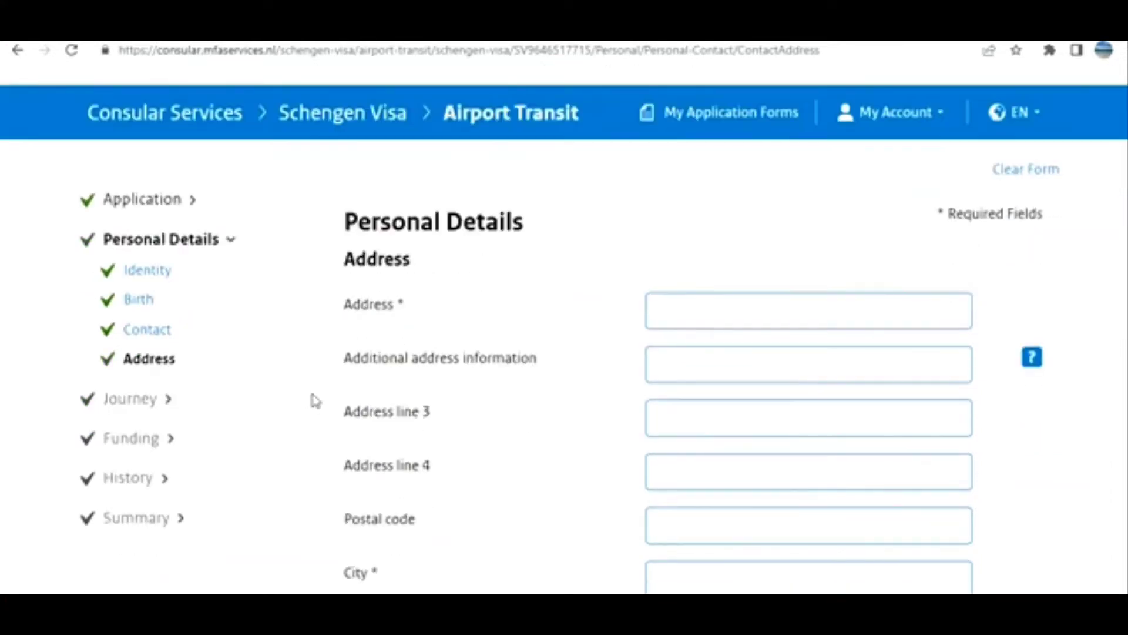
scroll(316, 400, "down", 2)
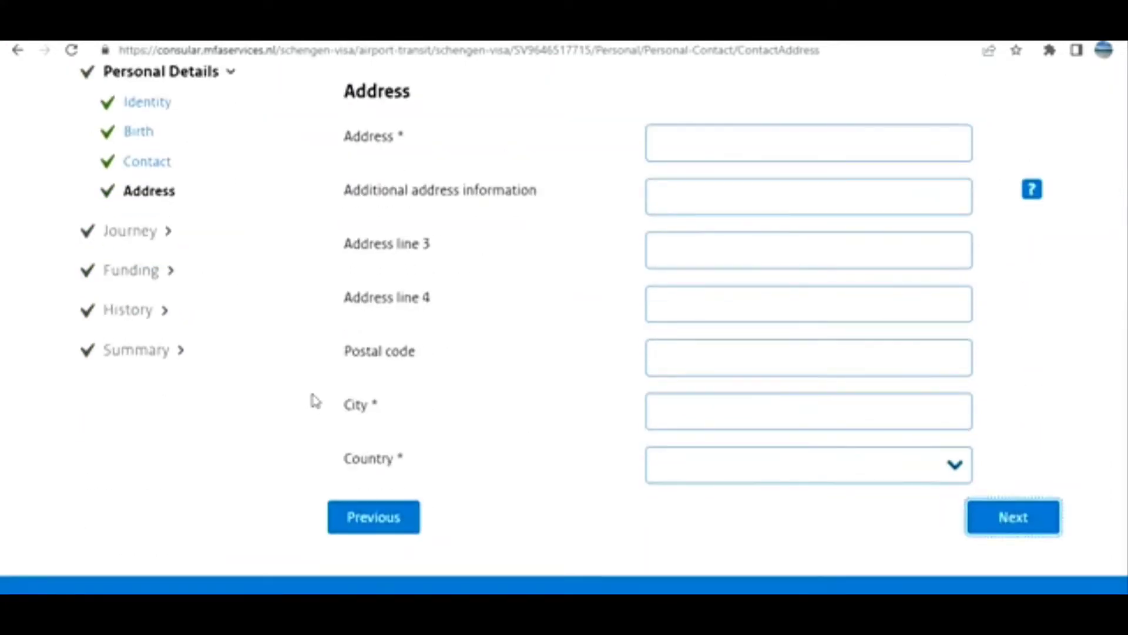
scroll(323, 398, "up", 2)
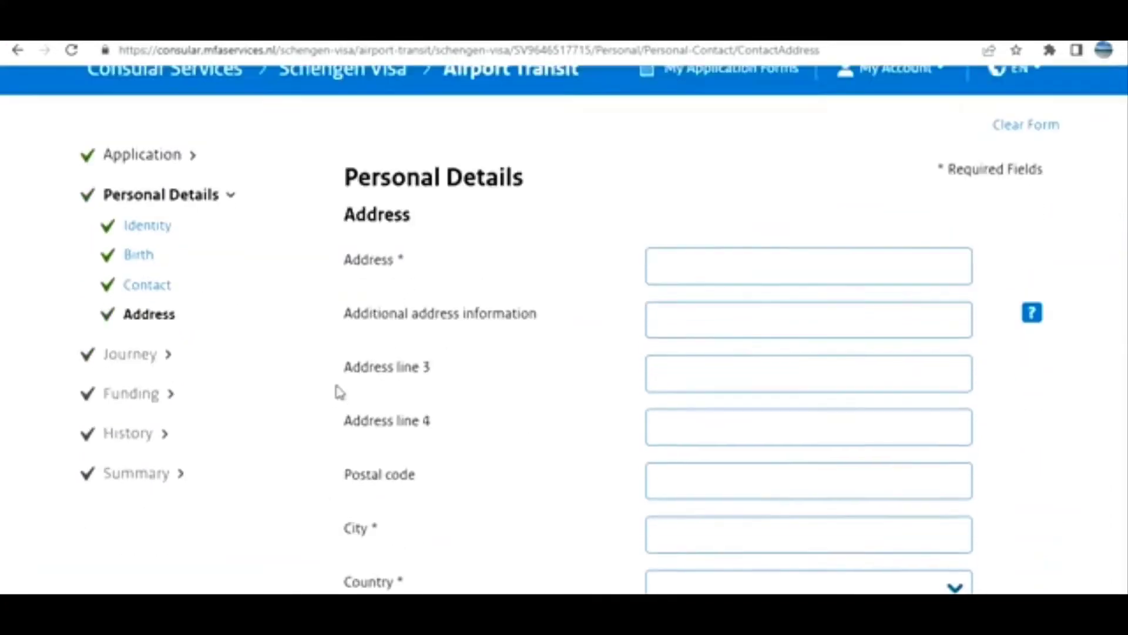
scroll(338, 391, "down", 2)
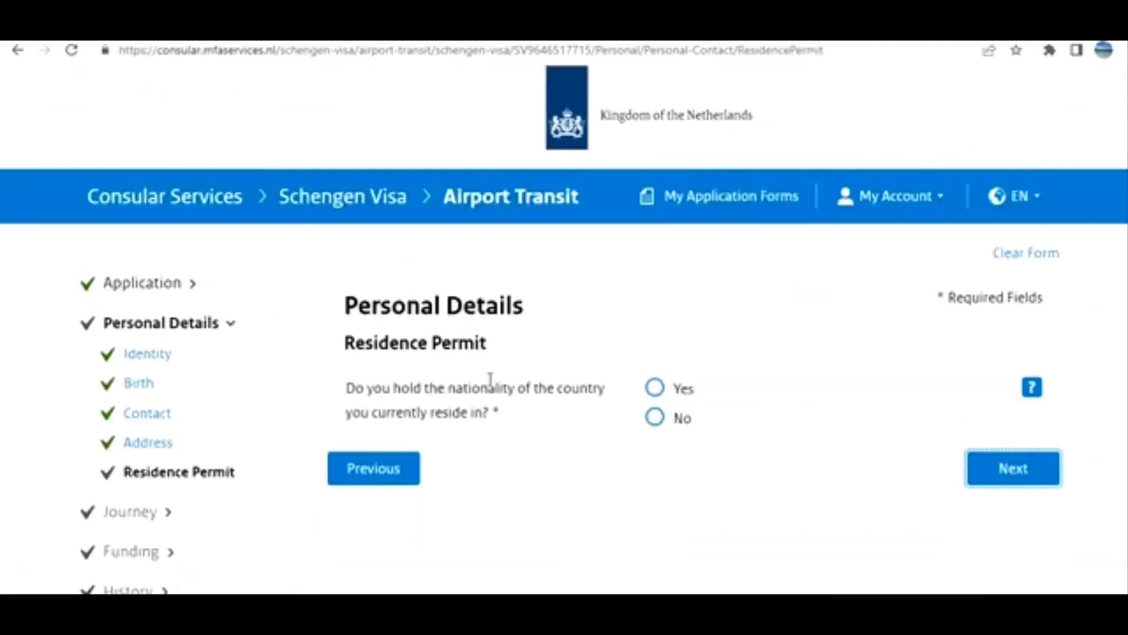
Answer Yes to holding the nationality of the country of residence, and set the travel document type to Normal passport
left_click(656, 388)
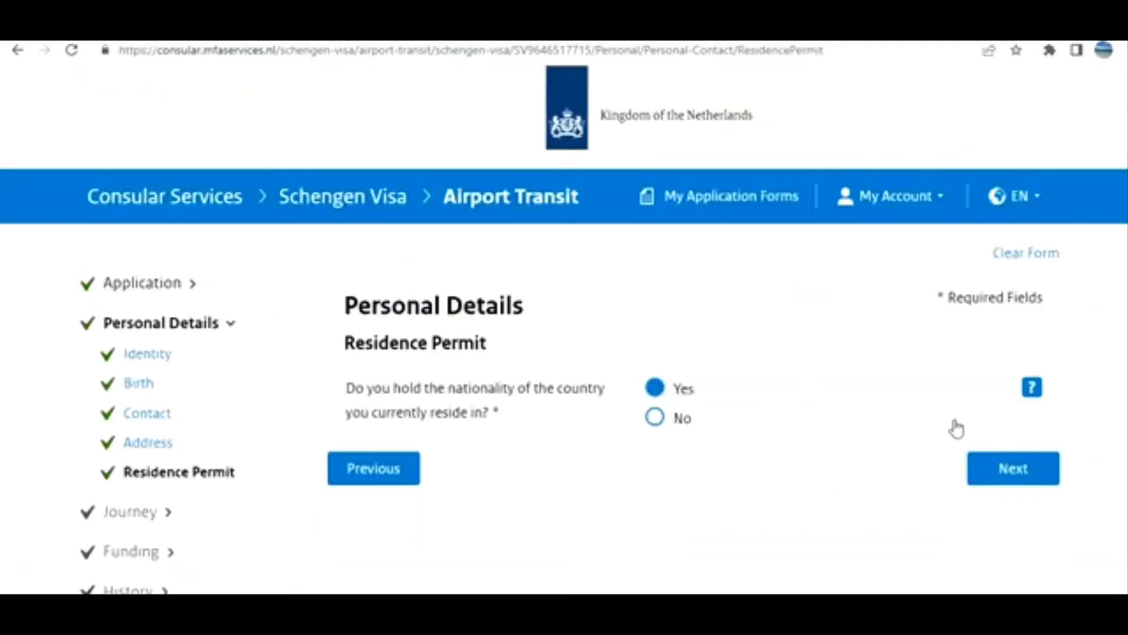
left_click(1000, 468)
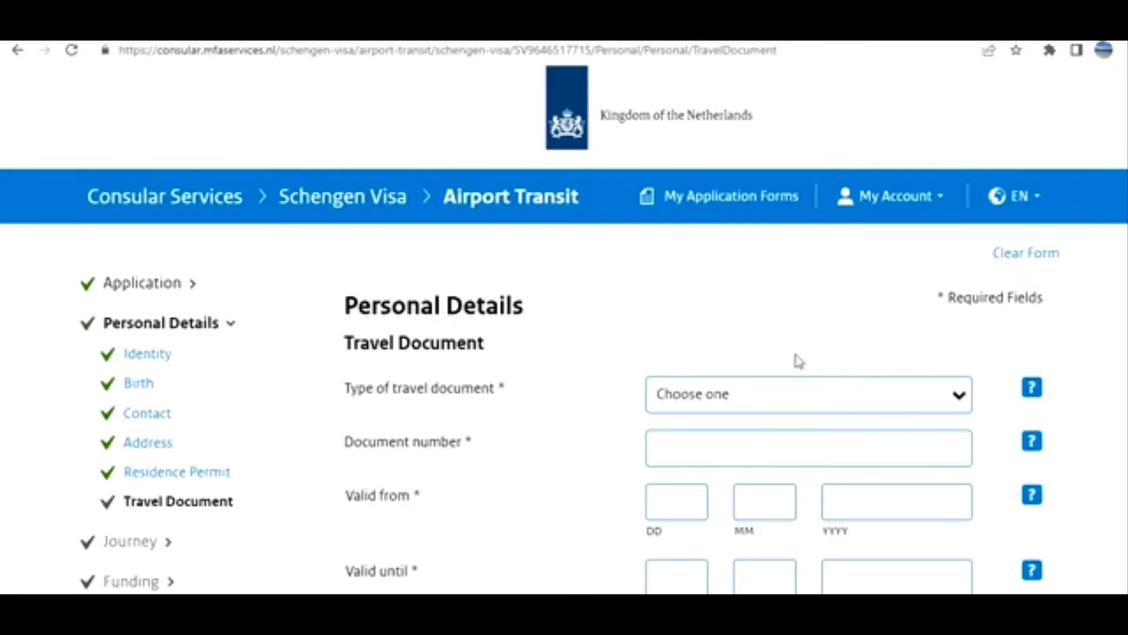
scroll(761, 344, "down", 1)
scroll(760, 341, "down", 1)
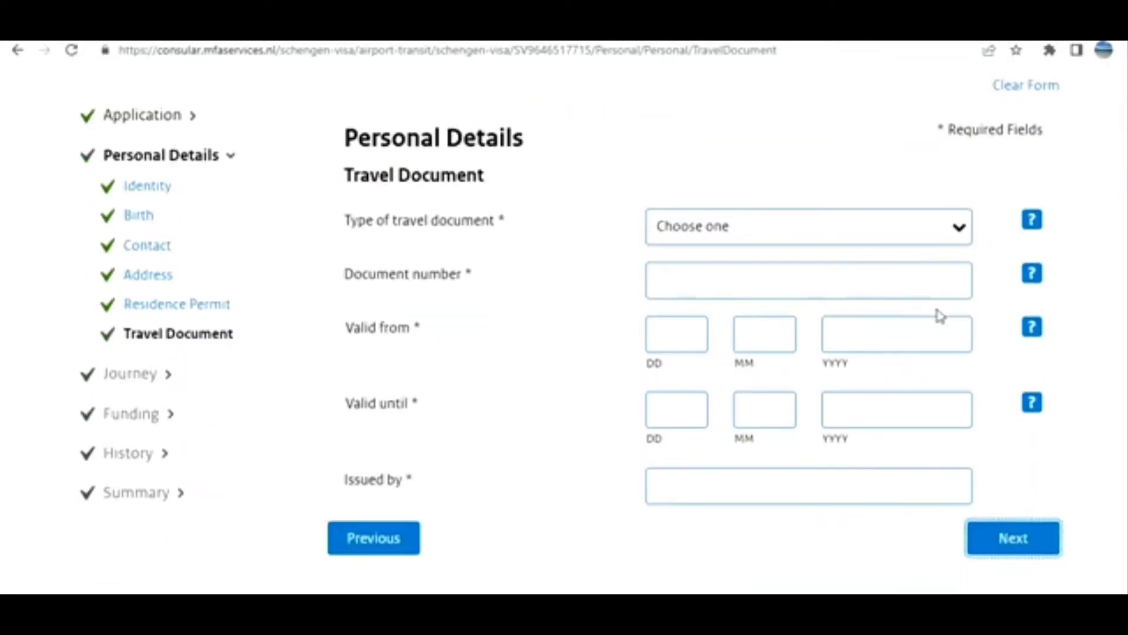
left_click(958, 232)
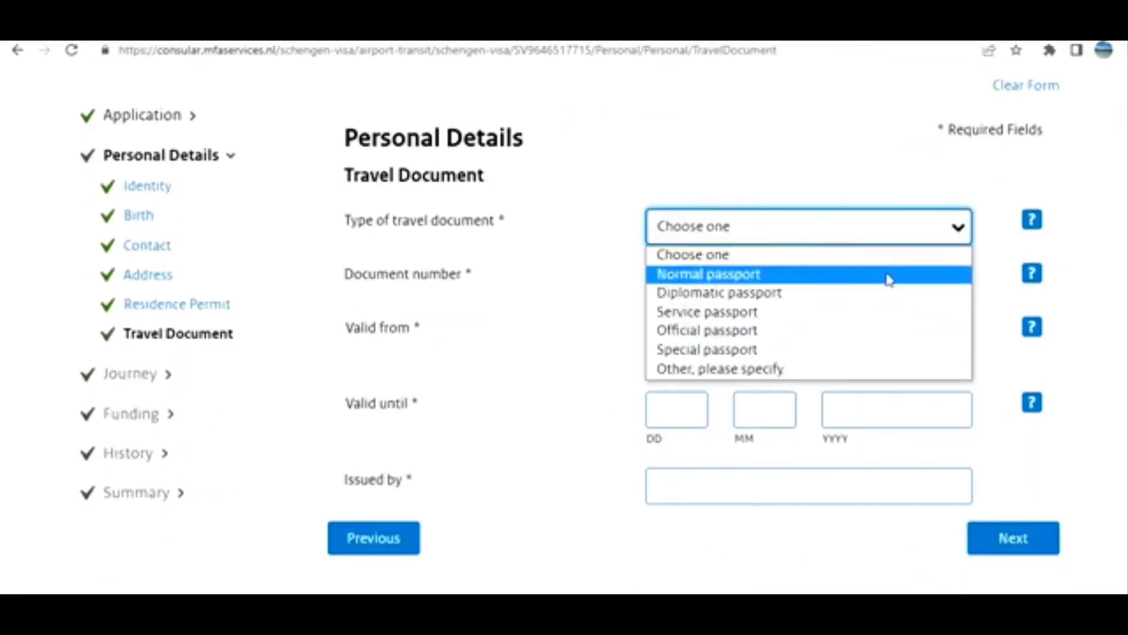
left_click(889, 280)
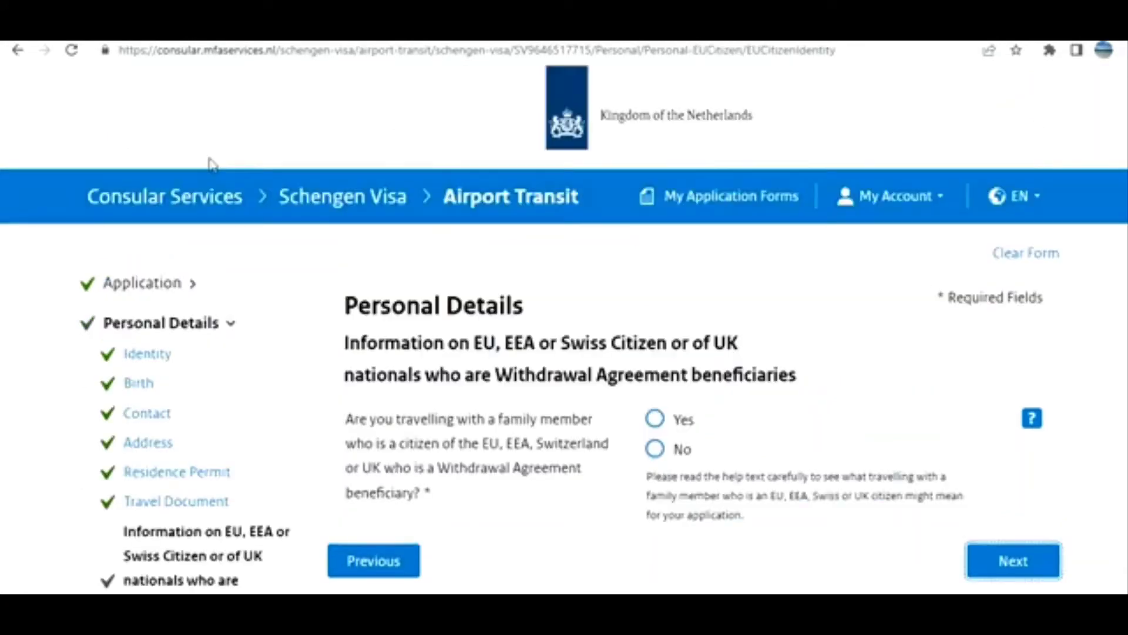
Answer No to travelling with an EU, EEA, Swiss or UK beneficiary family member and continue to Occupation
scroll(404, 199, "down", 2)
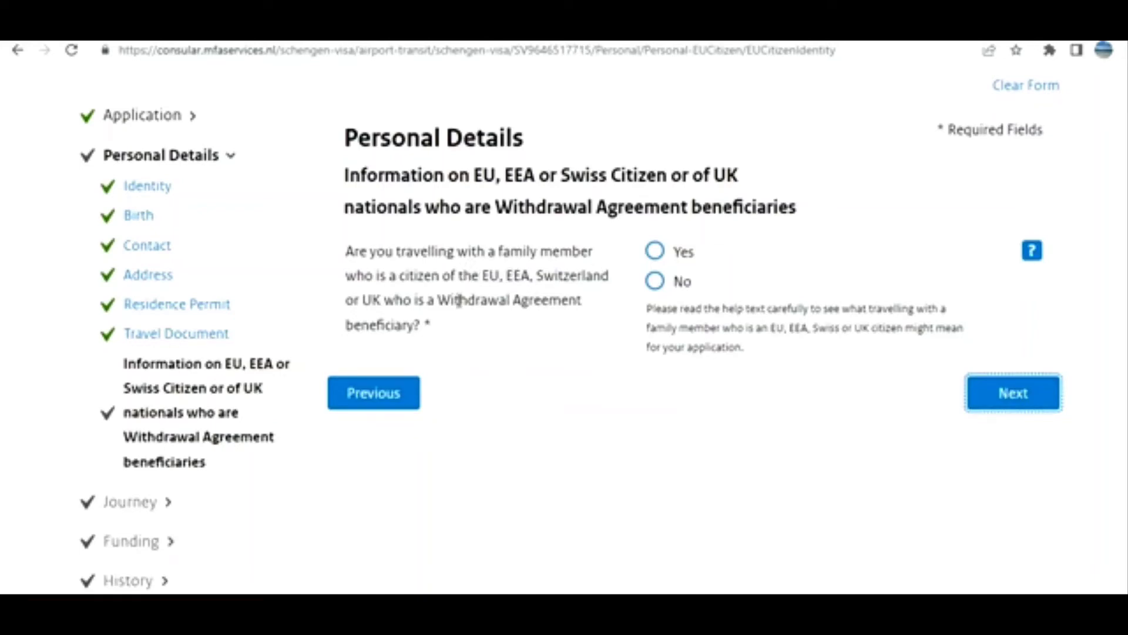
left_click(656, 282)
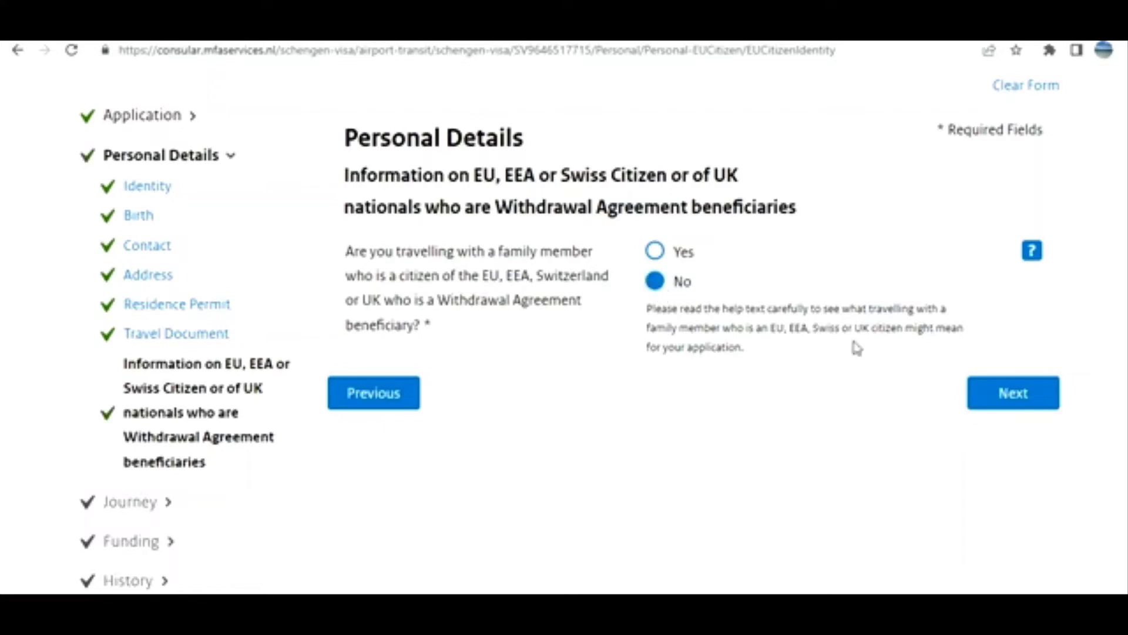
left_click(1009, 398)
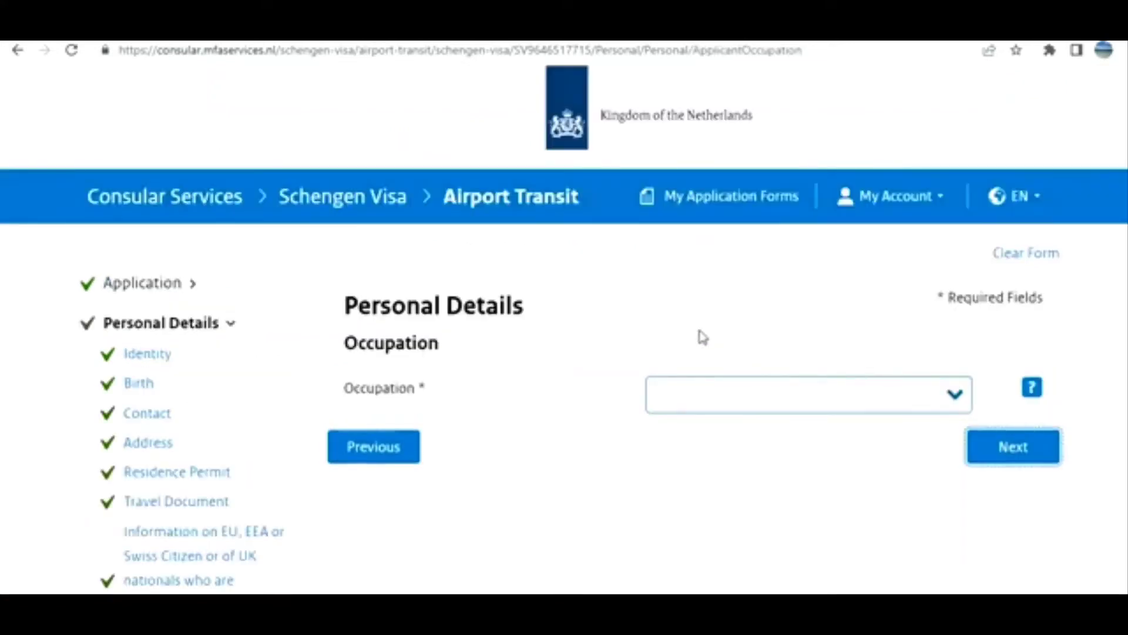
scroll(701, 336, "down", 4)
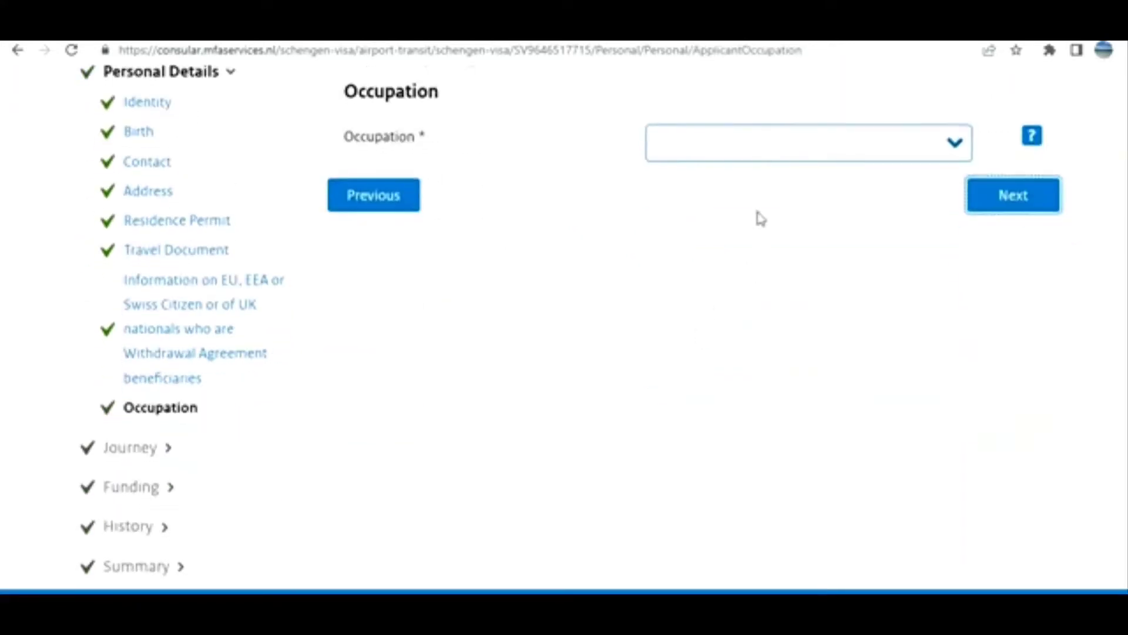
Set the occupation to Computer expert and review the employer, phone number and address fields
left_click(787, 147)
scroll(762, 235, "down", 5)
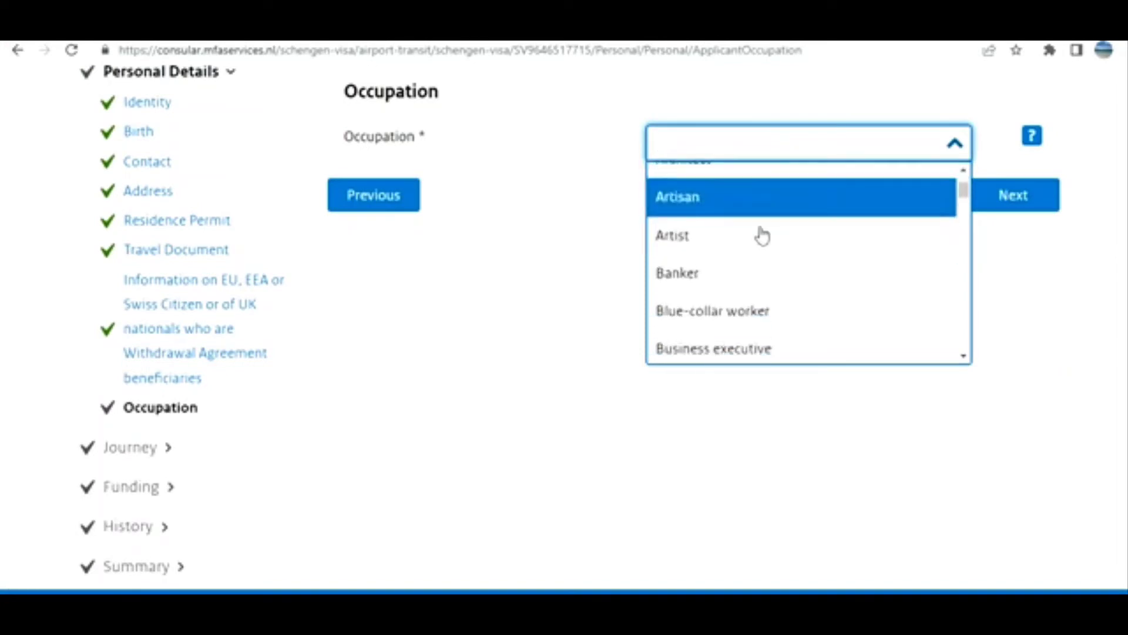
scroll(762, 235, "down", 3)
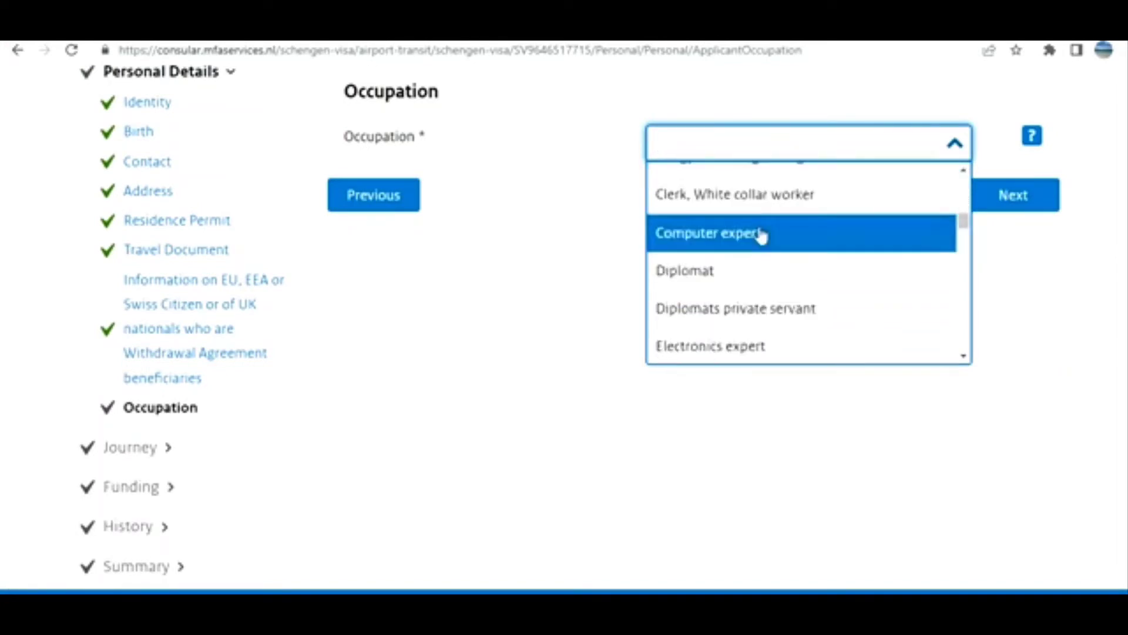
left_click(736, 241)
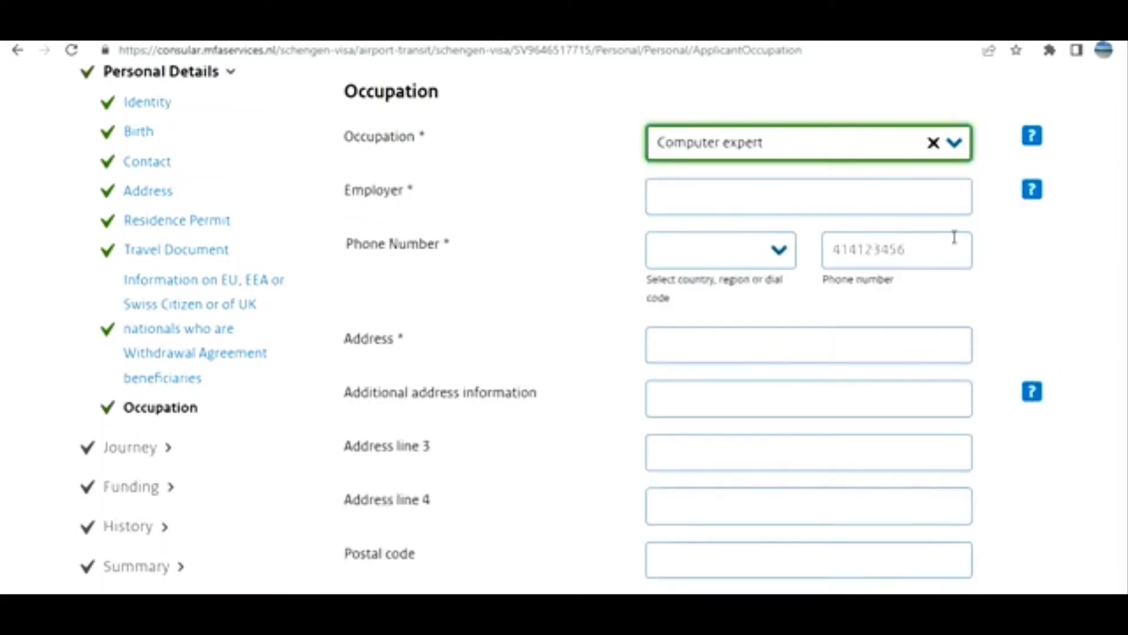
scroll(612, 287, "down", 5)
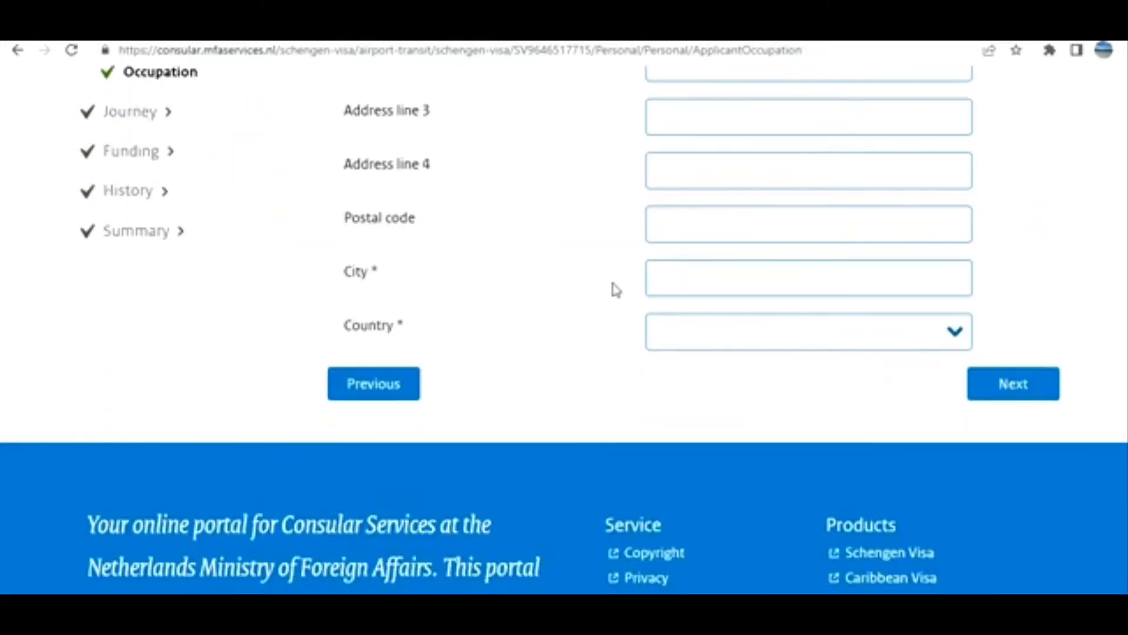
scroll(613, 287, "up", 5)
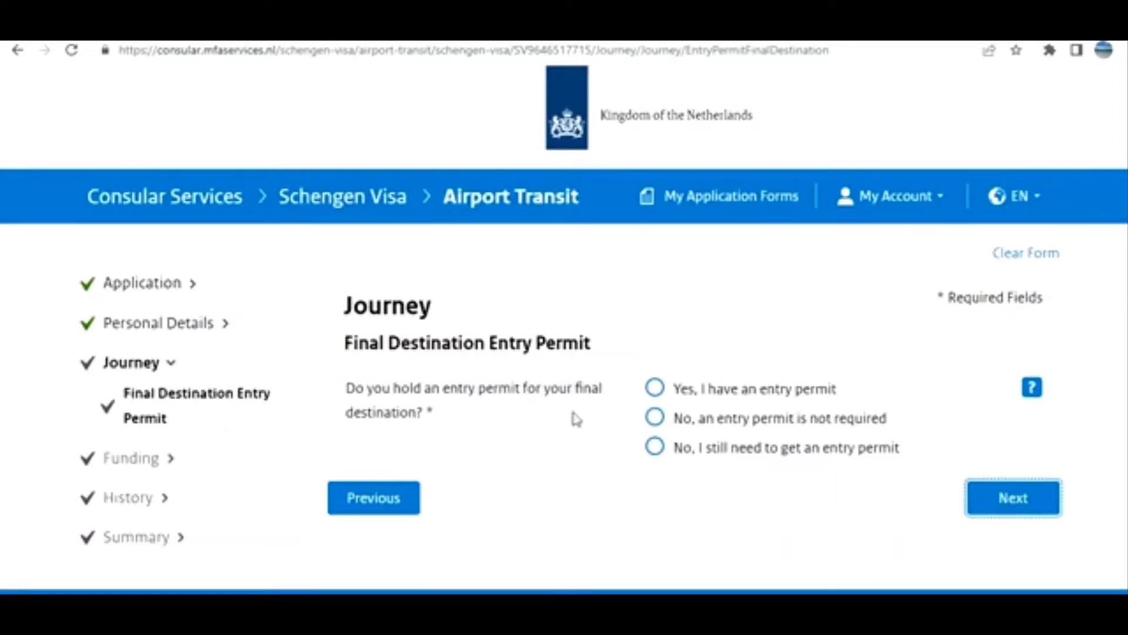
Answer Yes to holding an entry permit for the final destination and Yes to its end date, and review the validity and issuer fields
left_click(656, 387)
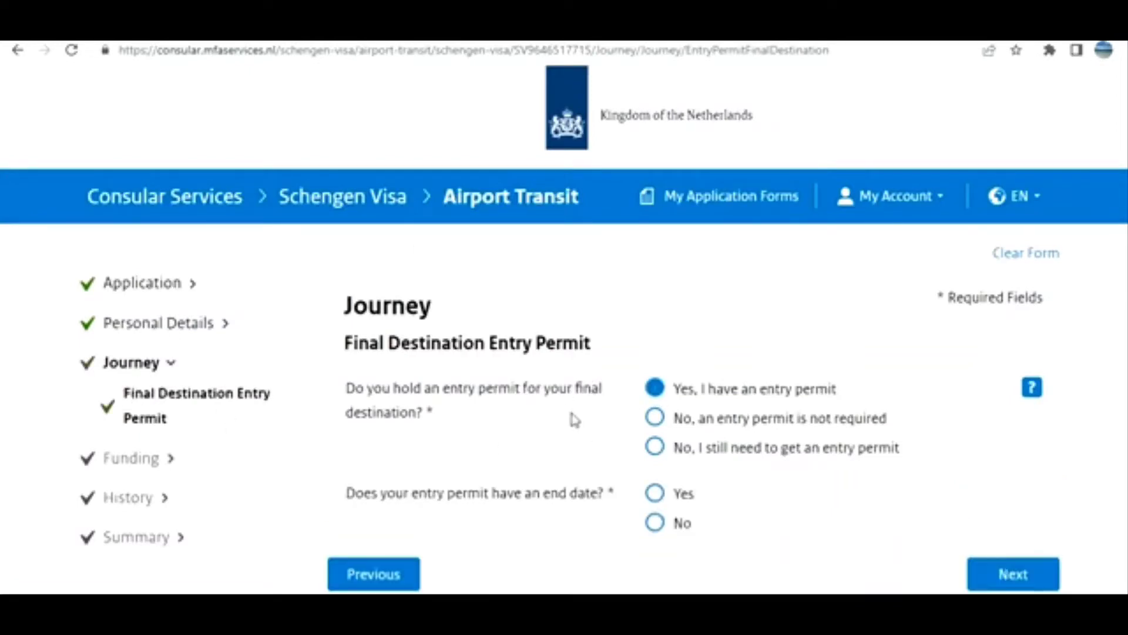
scroll(575, 420, "down", 1)
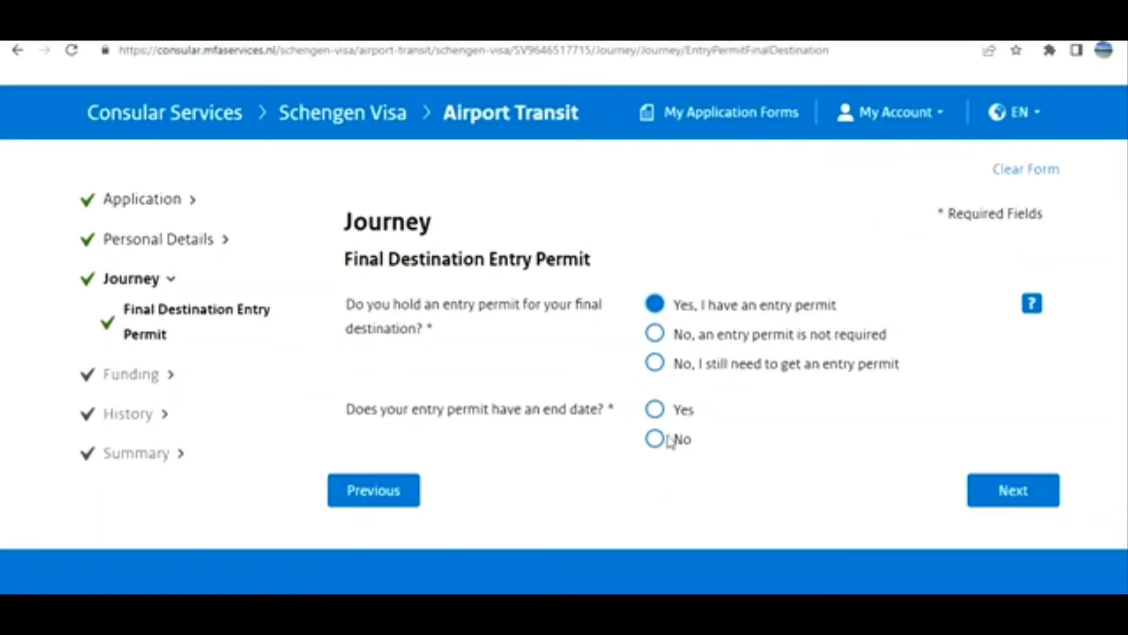
left_click(657, 414)
scroll(554, 403, "down", 3)
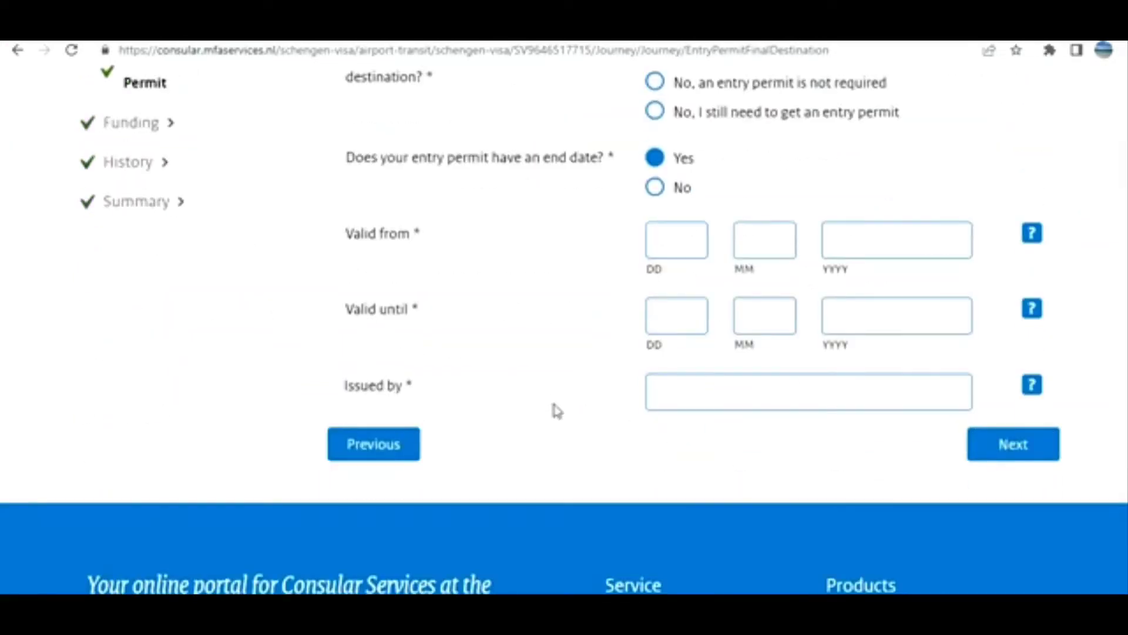
scroll(656, 304, "up", 2)
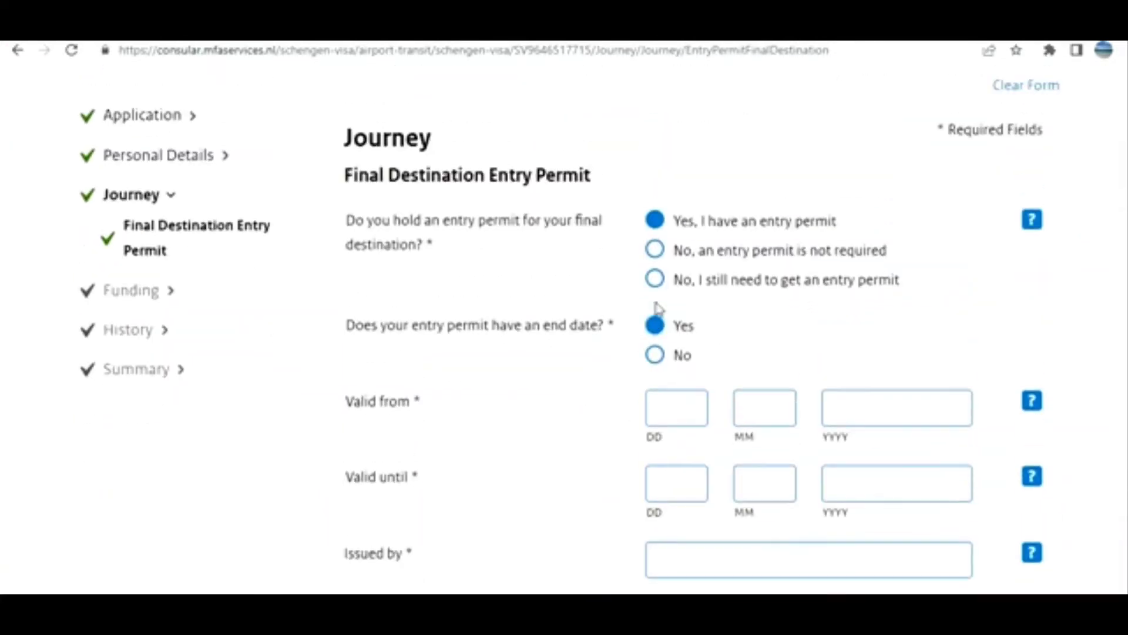
scroll(713, 353, "down", 2)
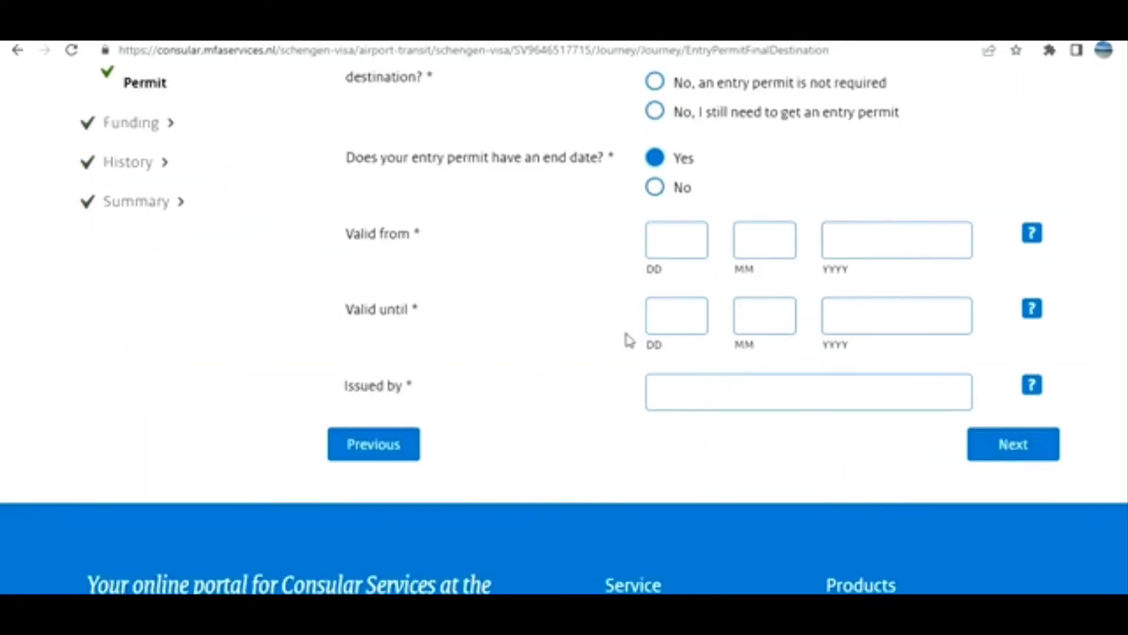
double_click(420, 232)
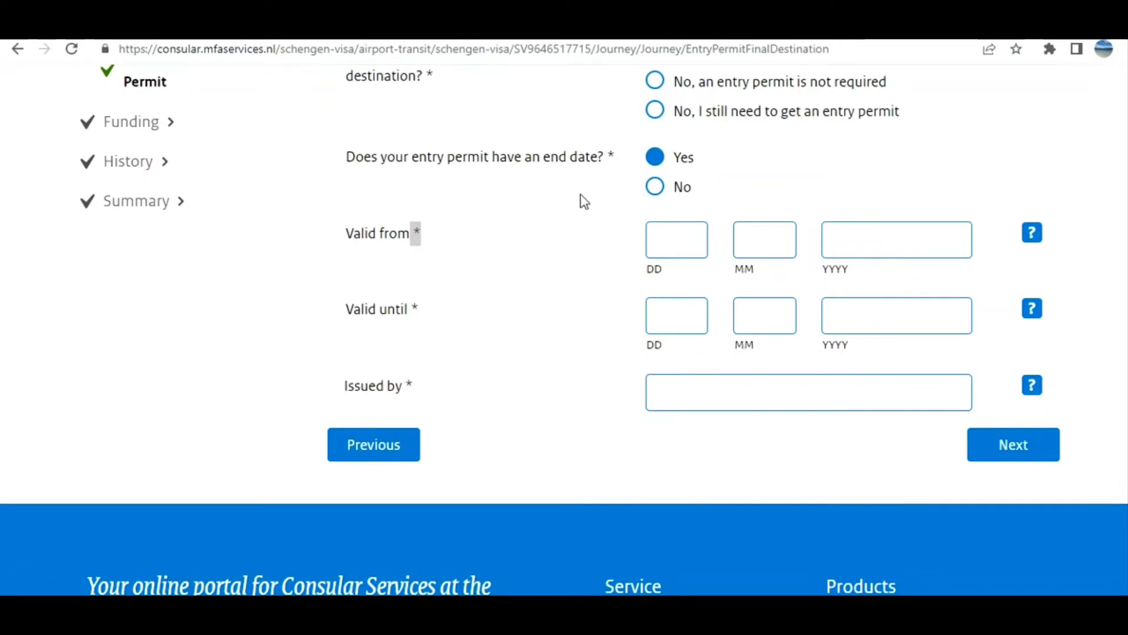
left_click(670, 238)
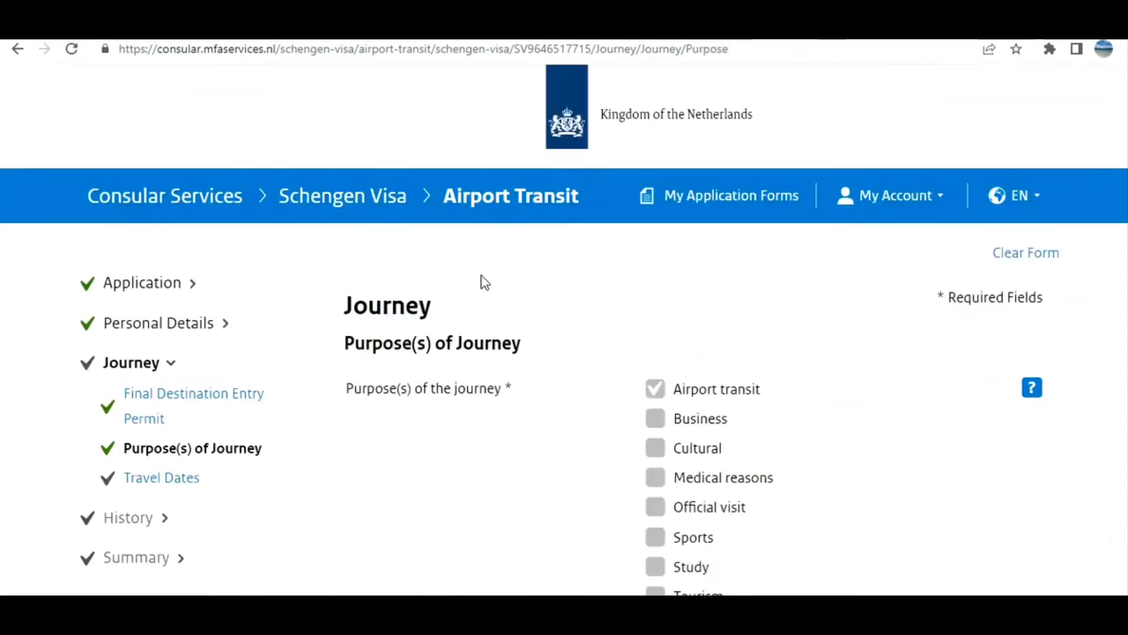
Review the Purpose(s) of Journey options and continue to Travel Dates
scroll(486, 285, "down", 3)
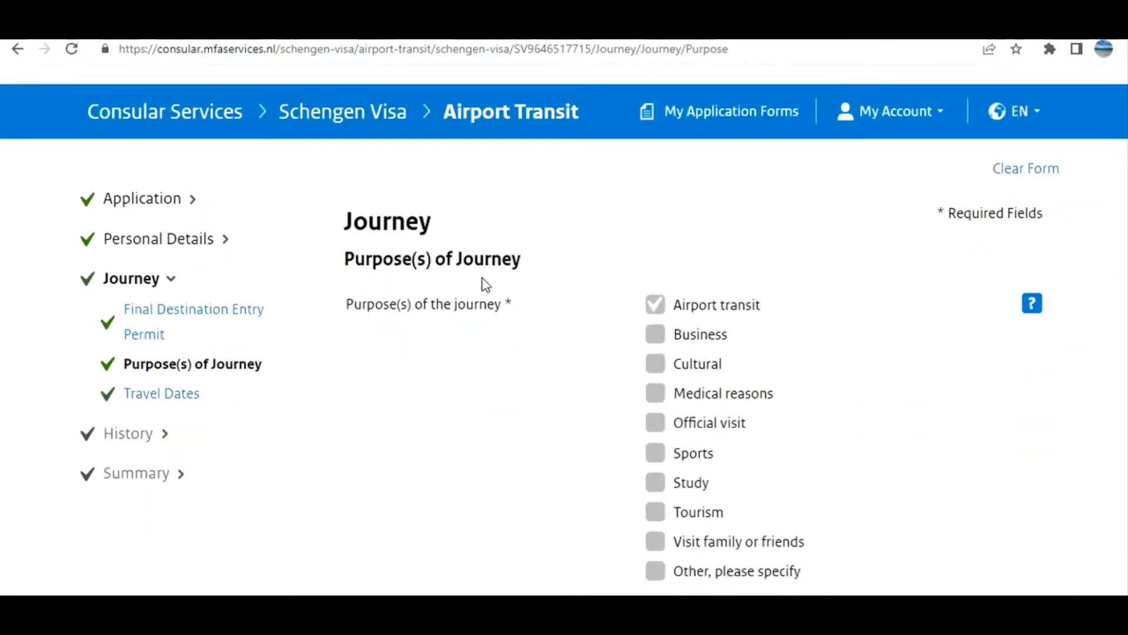
scroll(663, 230, "down", 3)
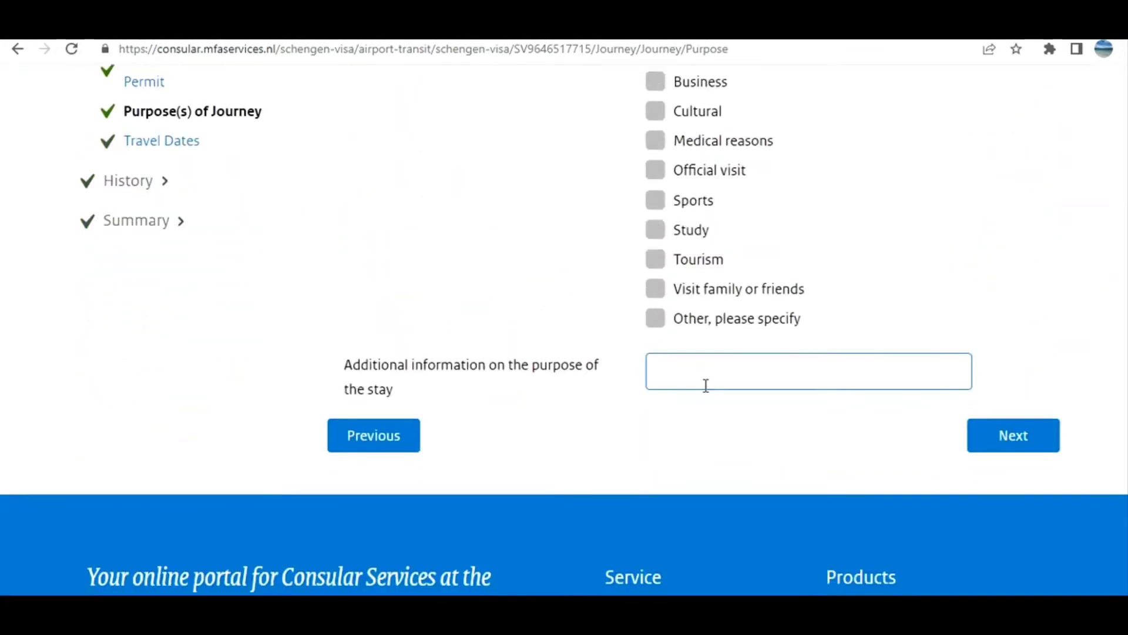
left_click(999, 434)
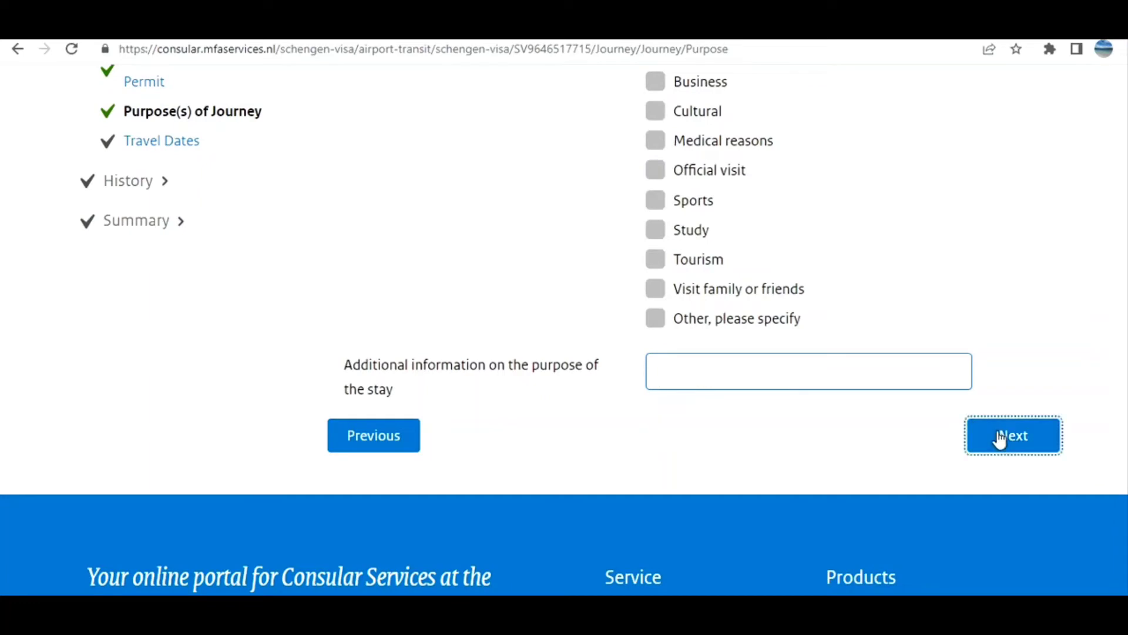
scroll(645, 361, "down", 2)
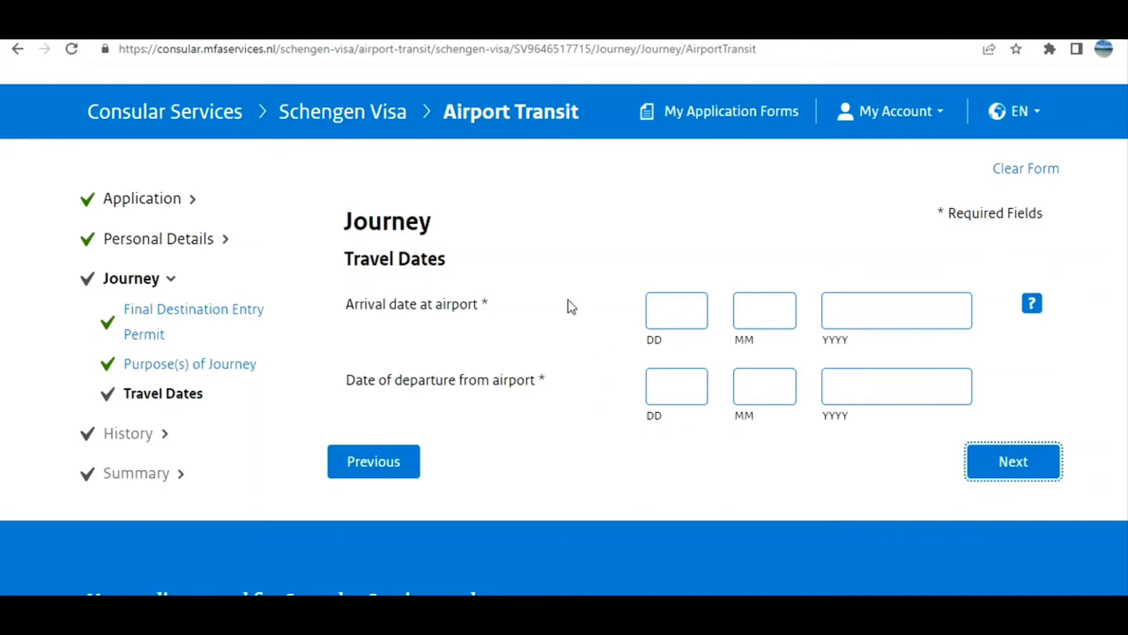
Continue from Travel Dates to History, answer No to previously recorded fingerprints, and proceed to the Summary
key("Return")
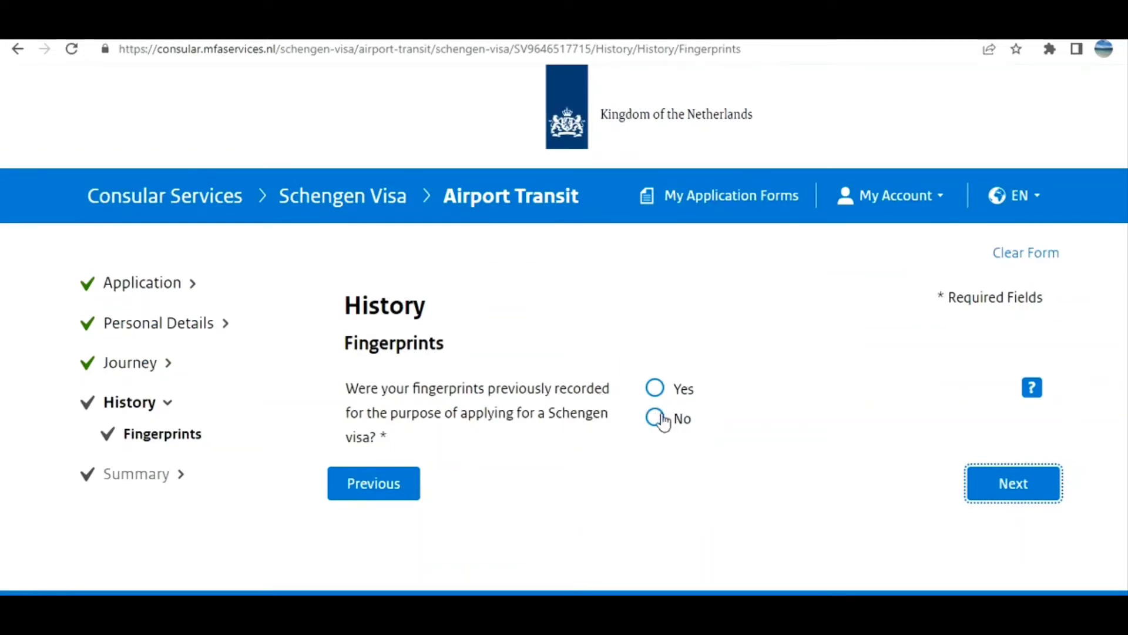
left_click(656, 418)
left_click(1001, 497)
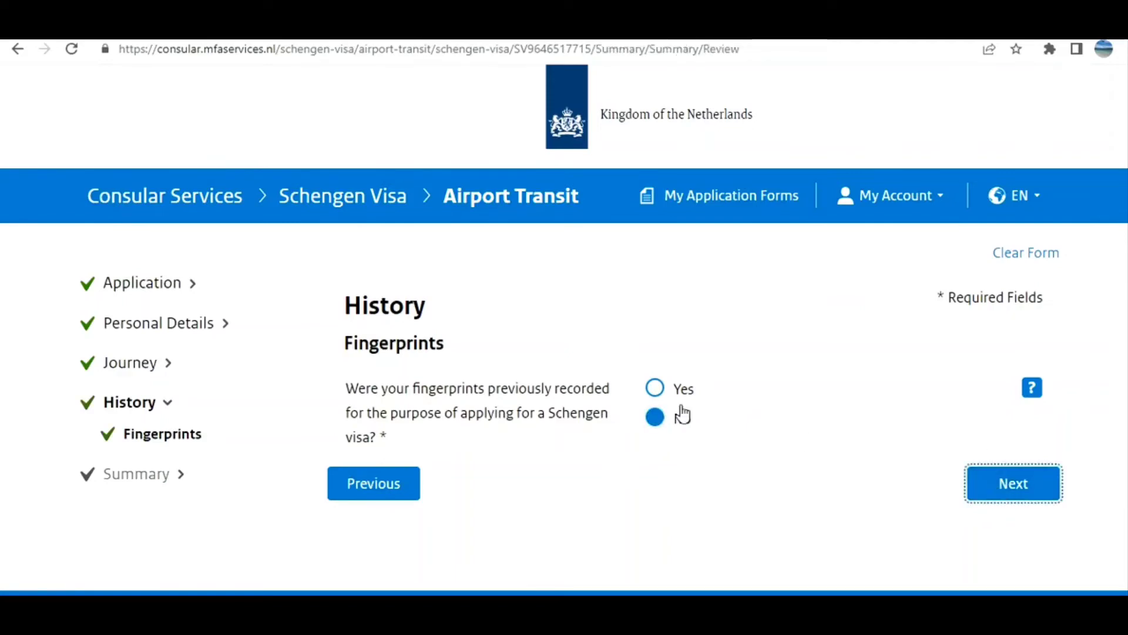
Review the application summary, including the country of application, transit country and number of entries
scroll(591, 355, "down", 1)
scroll(592, 353, "down", 4)
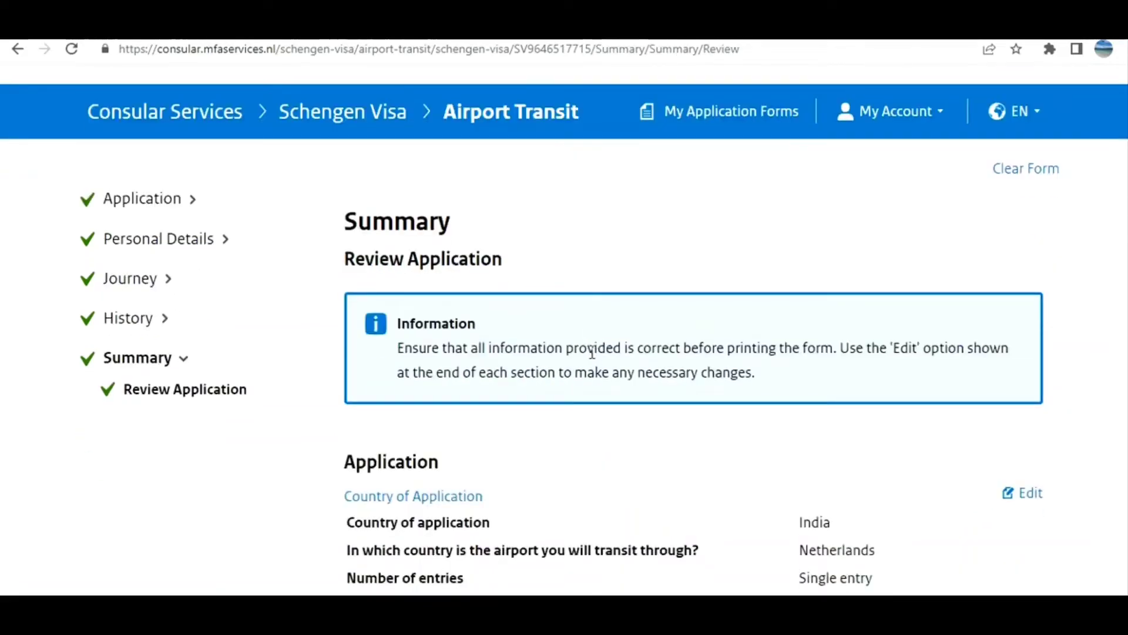
scroll(590, 351, "up", 3)
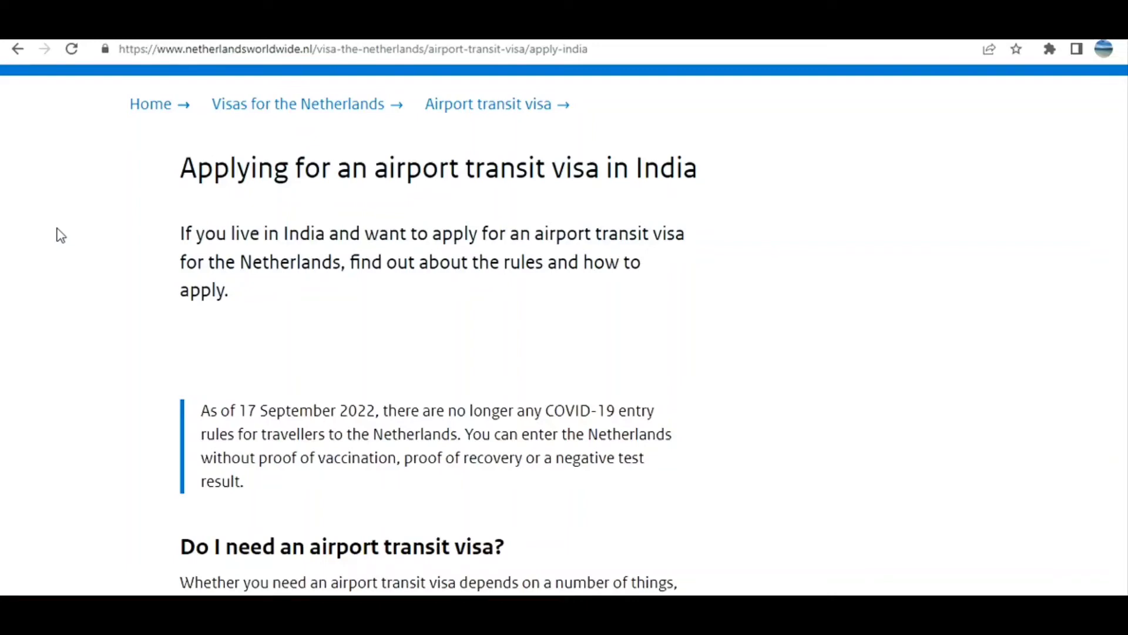
On the India airport transit visa page, read the application requirements and open the airport transit checklist in a new tab
scroll(11, 242, "down", 10)
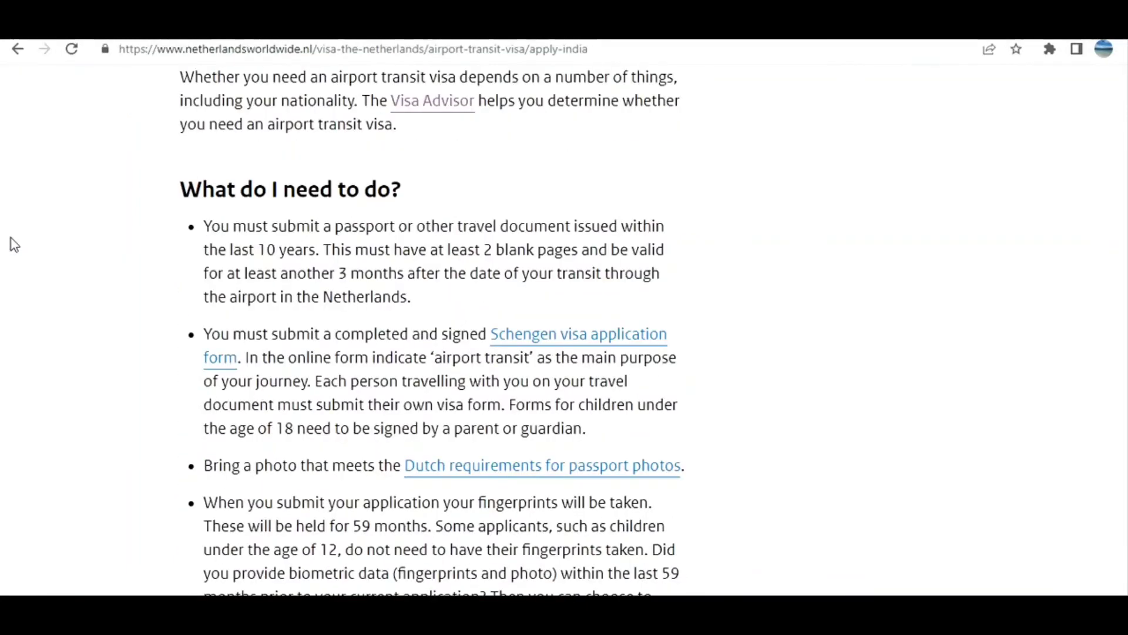
scroll(12, 244, "up", 3)
scroll(9, 241, "down", 3)
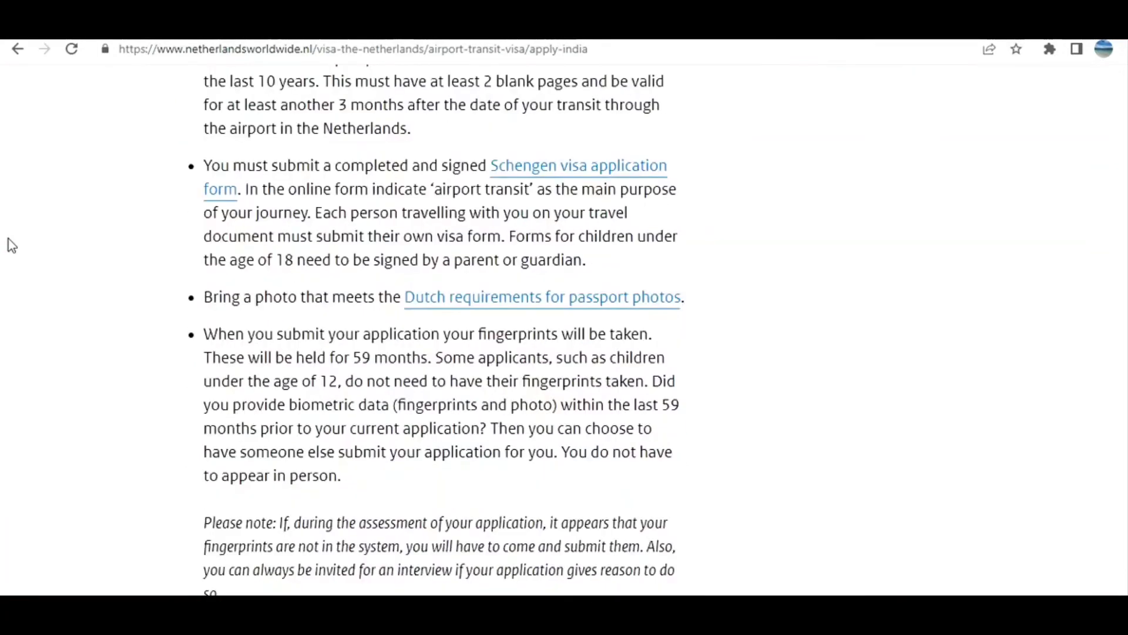
scroll(23, 244, "up", 2)
left_click_drag(246, 142, 389, 170)
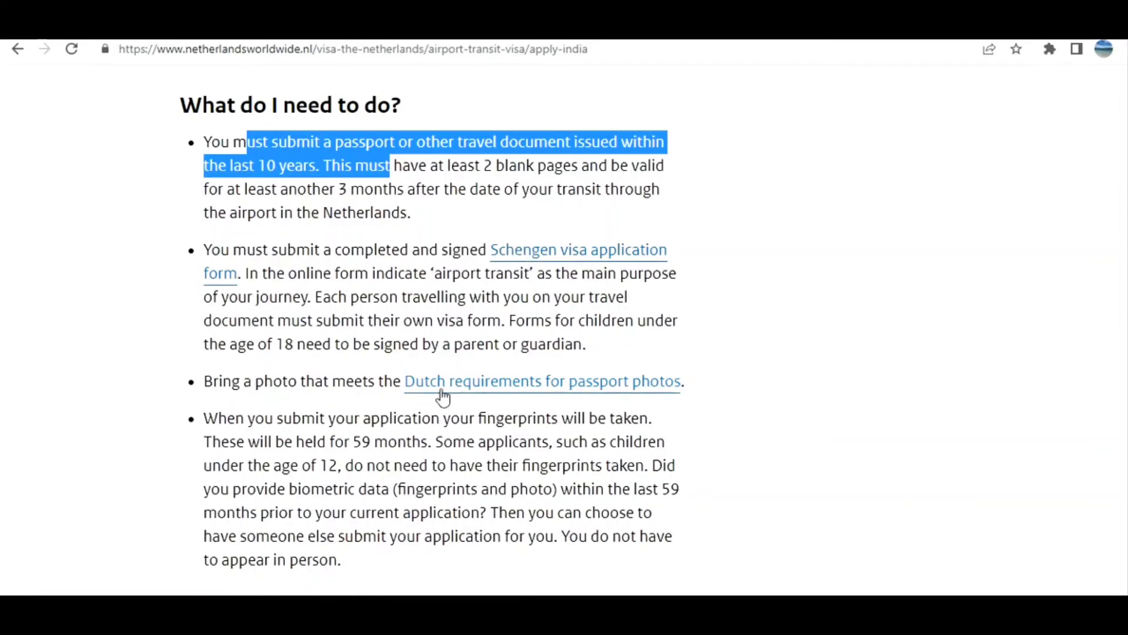
scroll(399, 418, "down", 3)
scroll(378, 433, "down", 4)
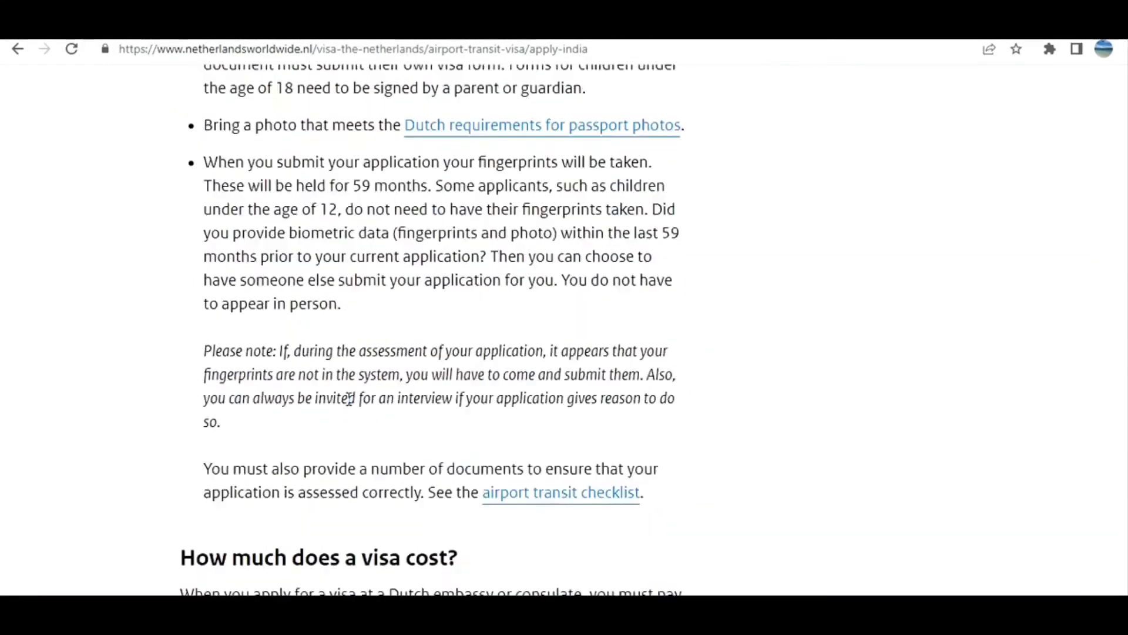
right_click(532, 329)
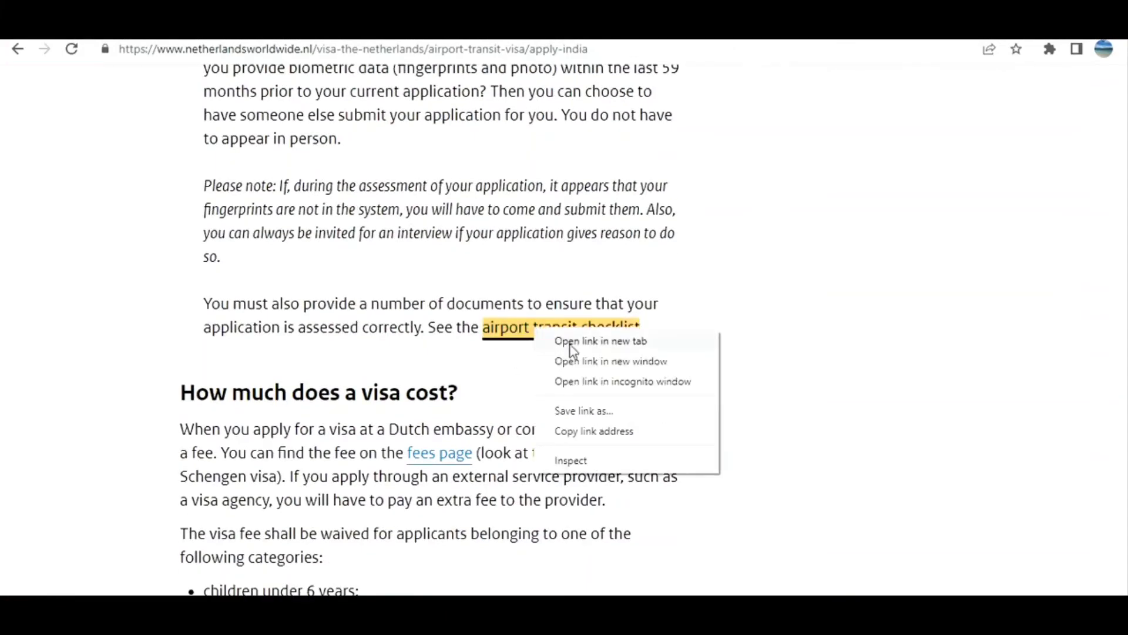
left_click(571, 347)
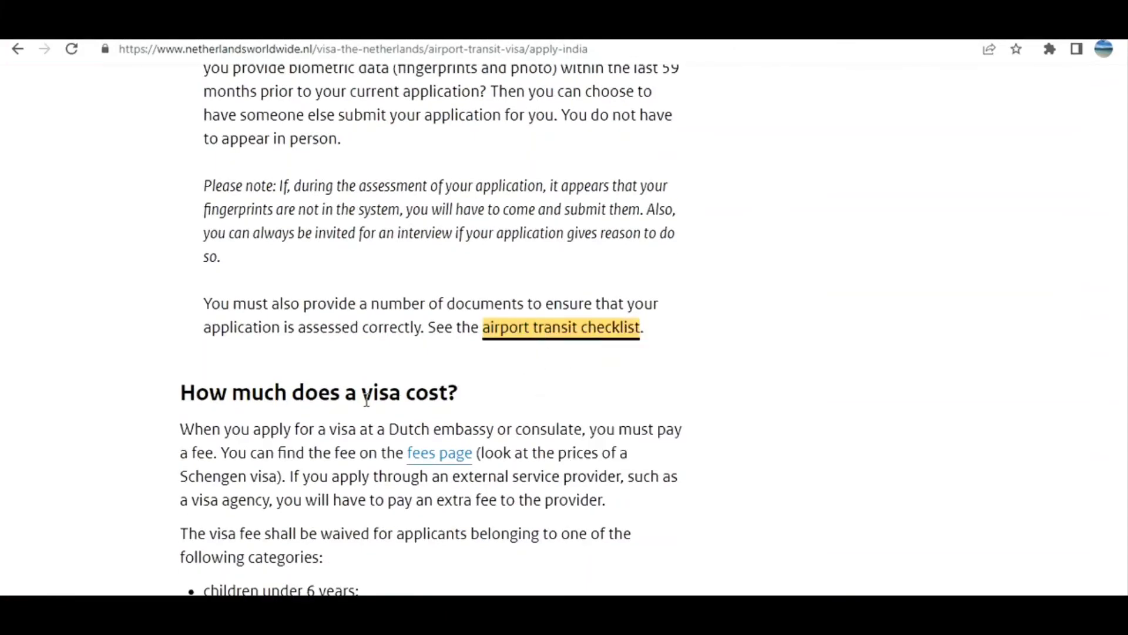
Read the sections on visa cost, processing time and how to apply in India, and open the VFS Global appointment link
scroll(367, 399, "down", 10)
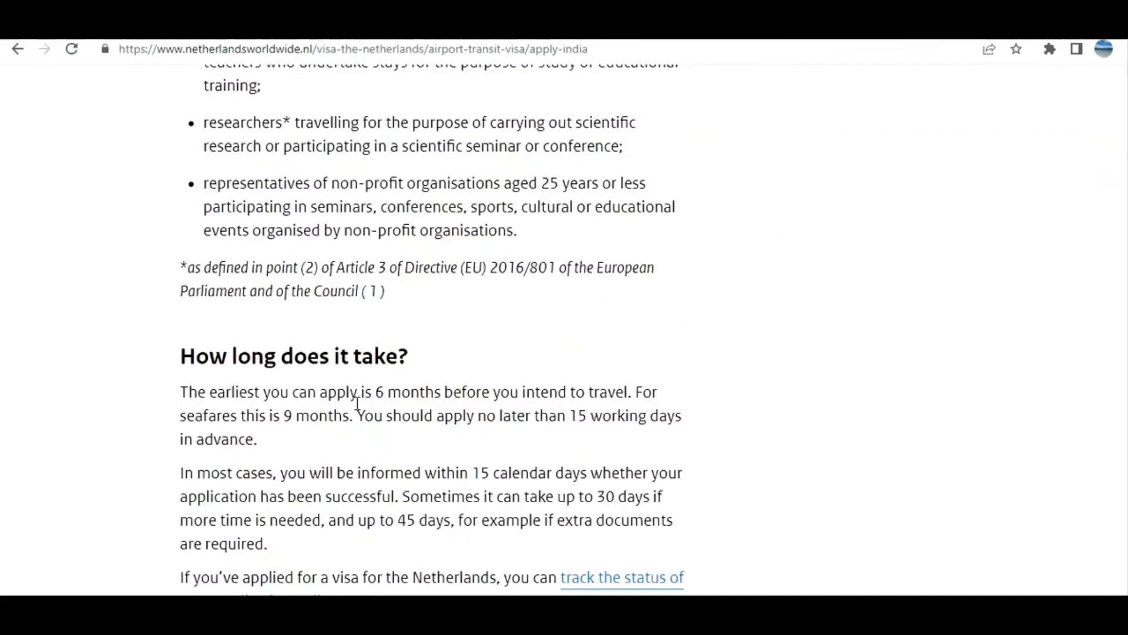
scroll(356, 403, "down", 3)
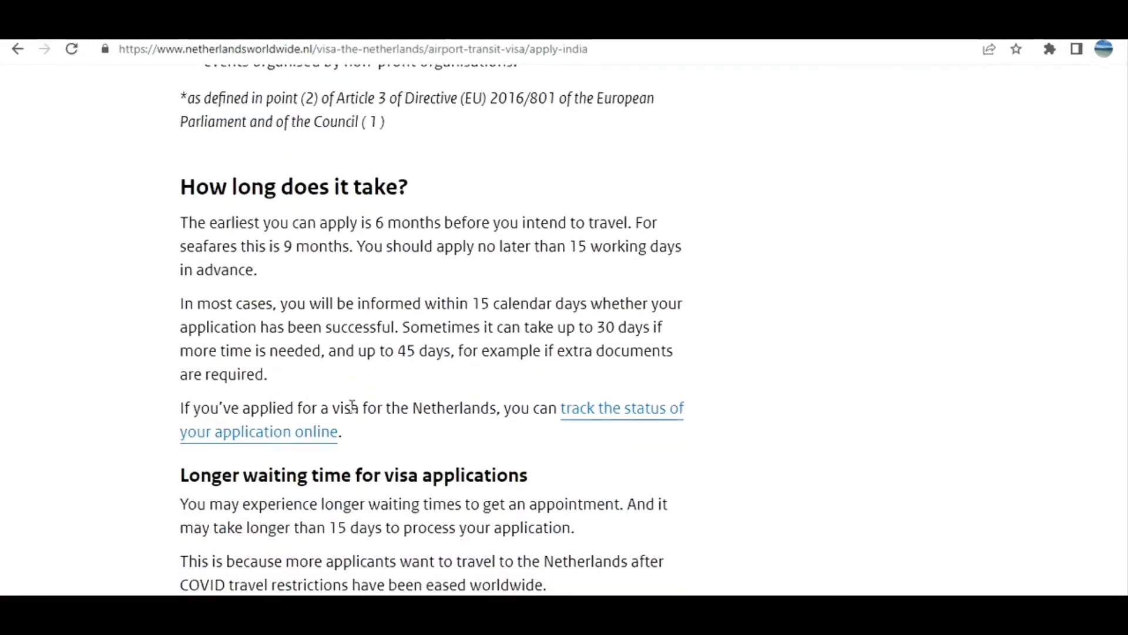
scroll(352, 406, "down", 10)
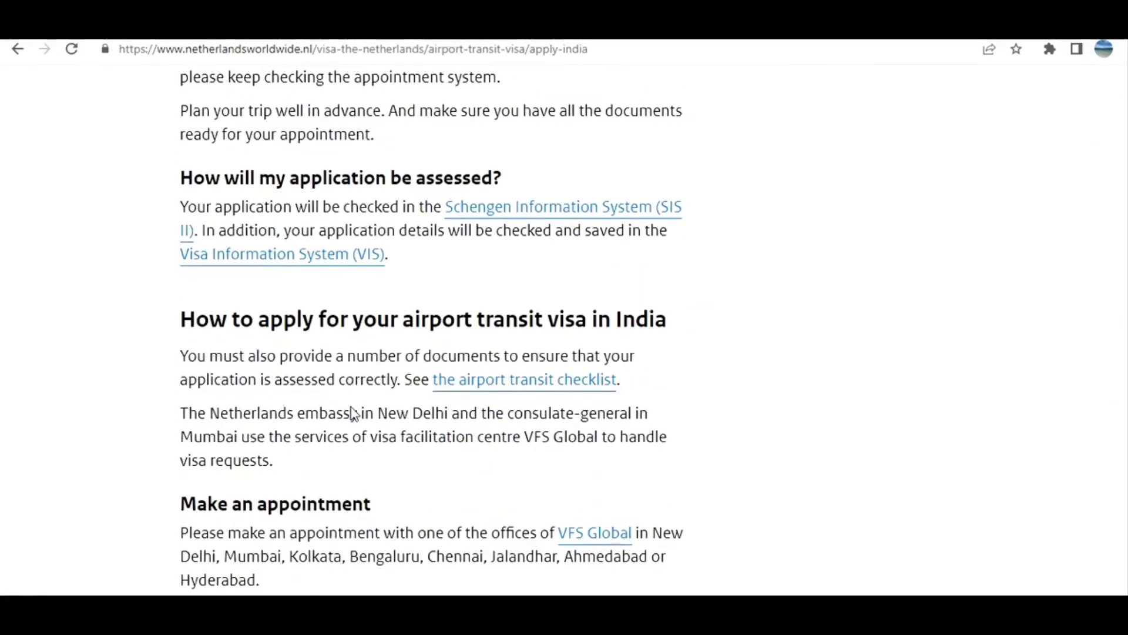
scroll(353, 413, "down", 1)
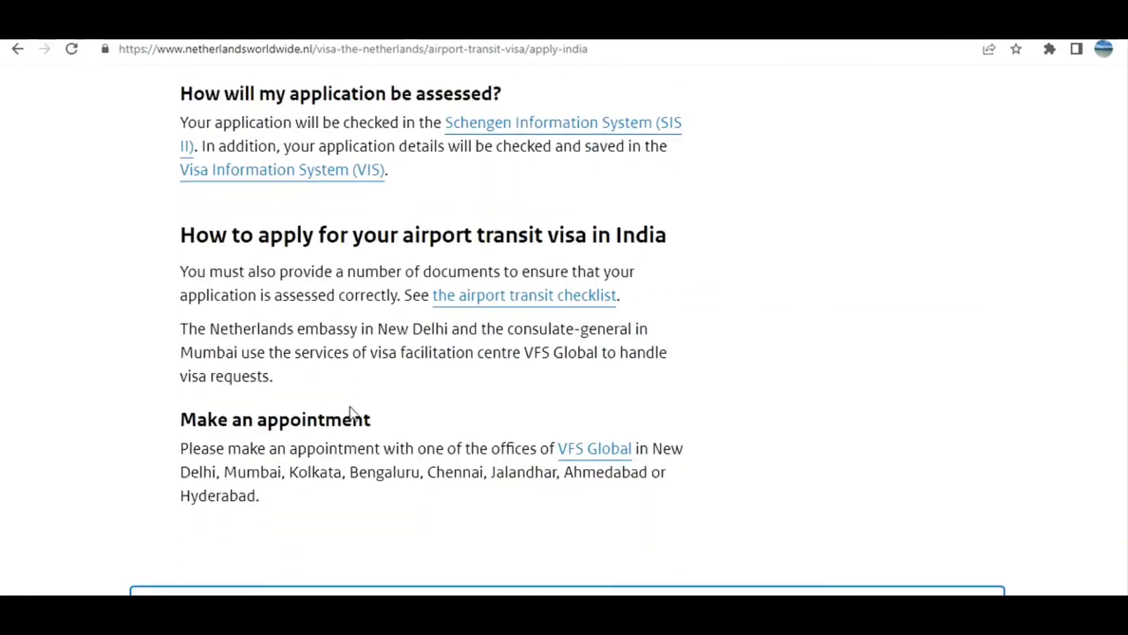
left_click(589, 450)
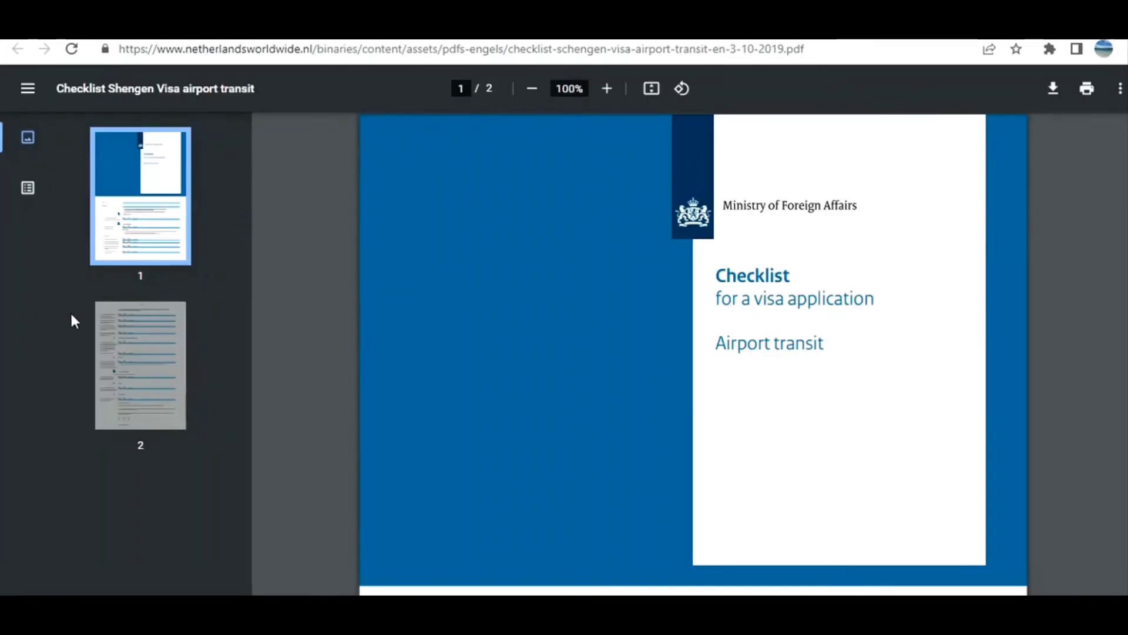
On page 2 of the checklist, mark Yes for the parents' identity document, evidence of legal residence and work permit
left_click(165, 358)
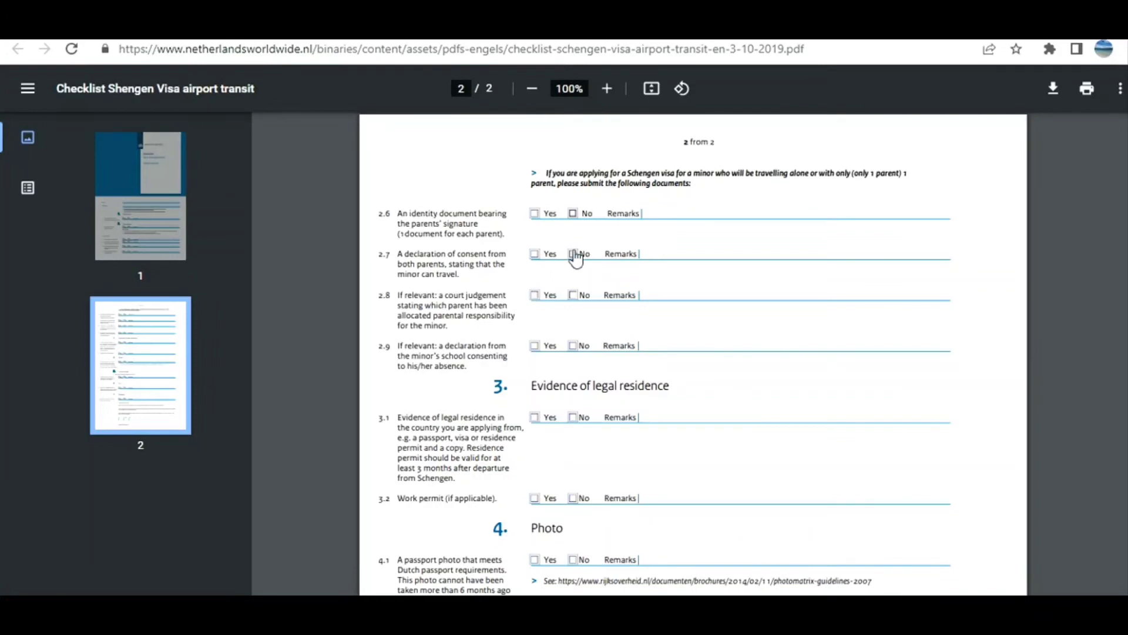
left_click(534, 214)
left_click(535, 418)
left_click(535, 499)
Mark Yes in the checklist for the passport photo, flight itinerary, valid visa for the next country and visa fee payment
scroll(541, 504, "down", 3)
left_click(535, 392)
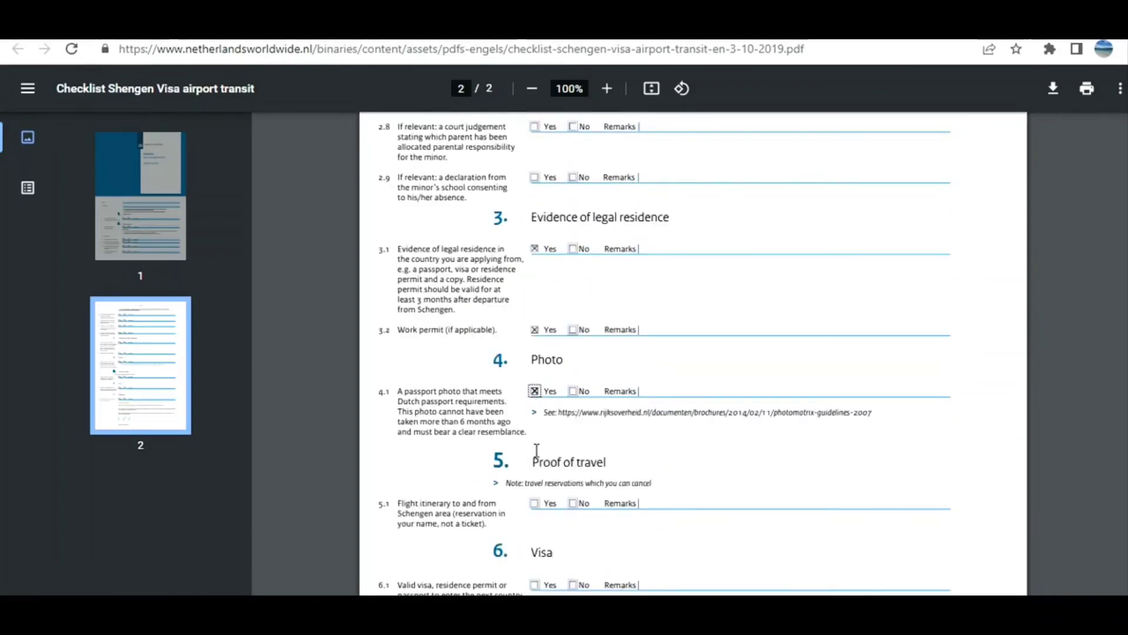
left_click(535, 504)
scroll(439, 512, "down", 3)
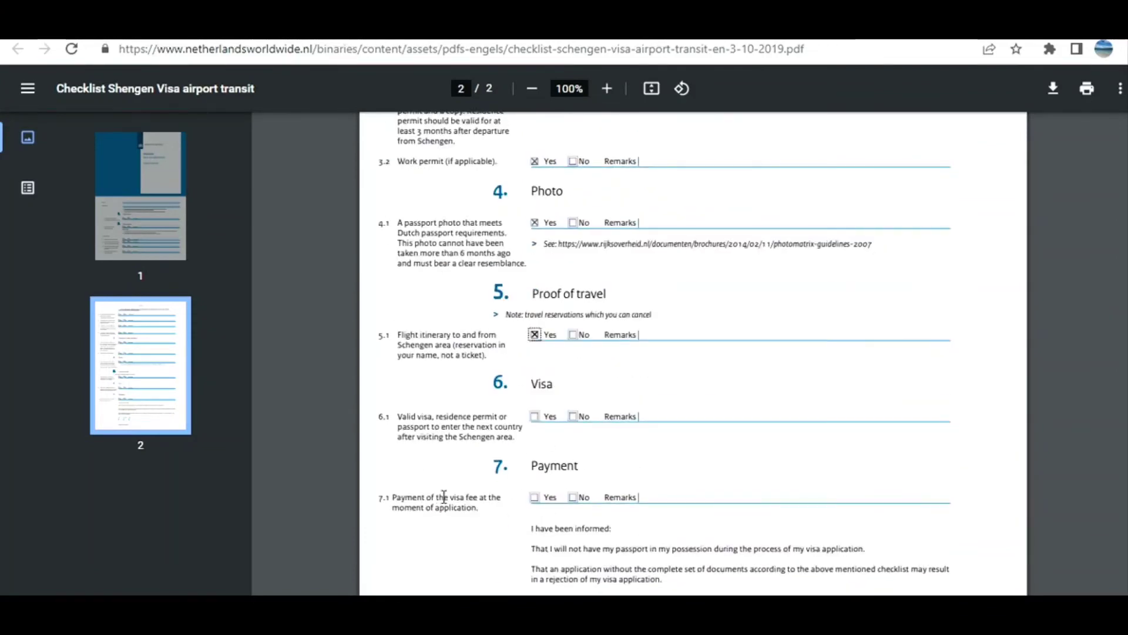
left_click(535, 417)
left_click(535, 498)
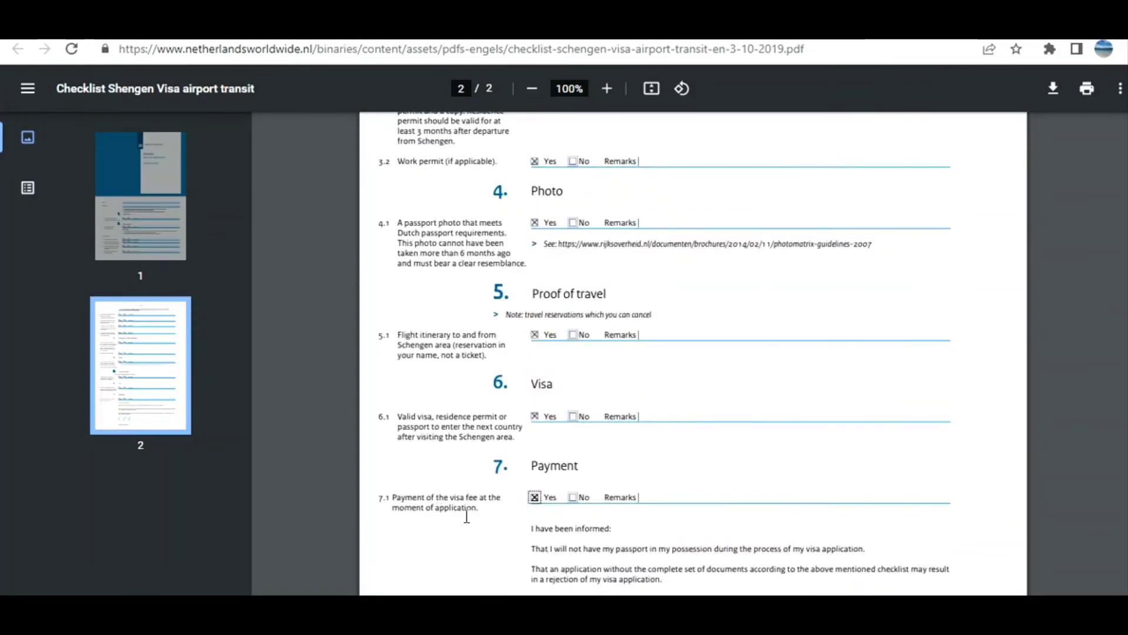
Go to the declaration at the end of the checklist and select the day field of the signature date
scroll(467, 516, "down", 2)
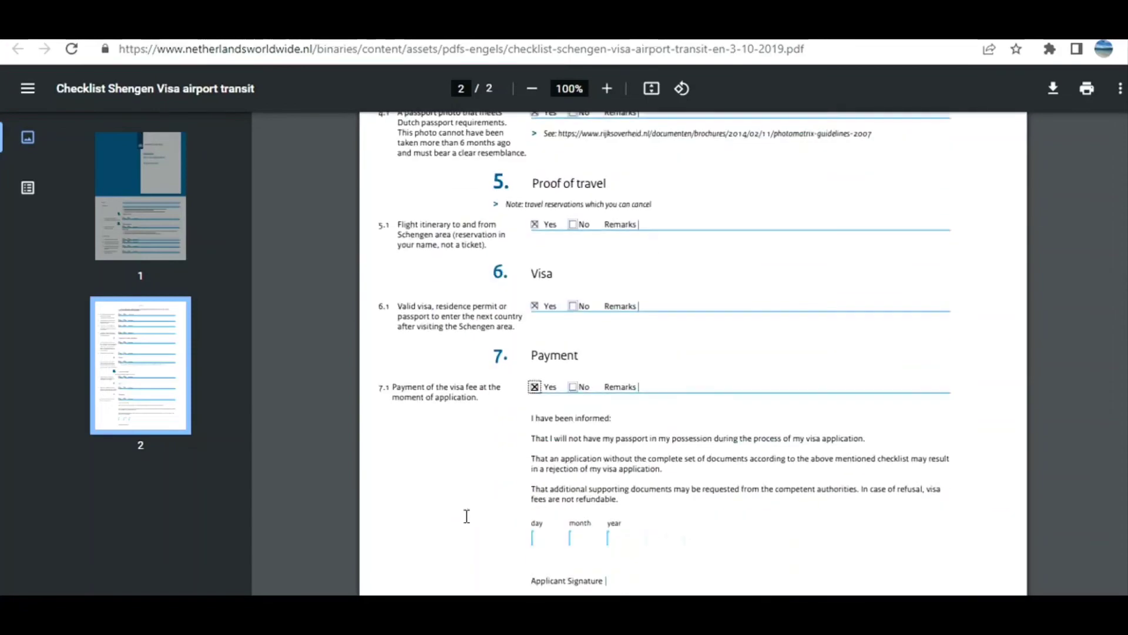
left_click(546, 536)
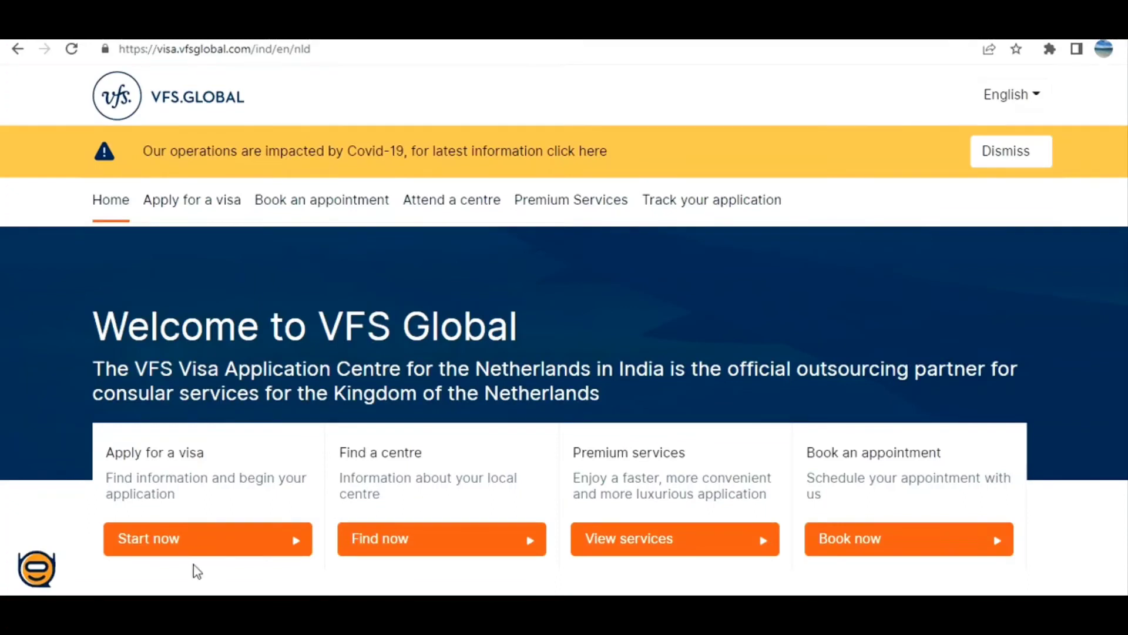
Open the VFS Global visa application guide, expand Prepare your documents and read its instructions
left_click(215, 542)
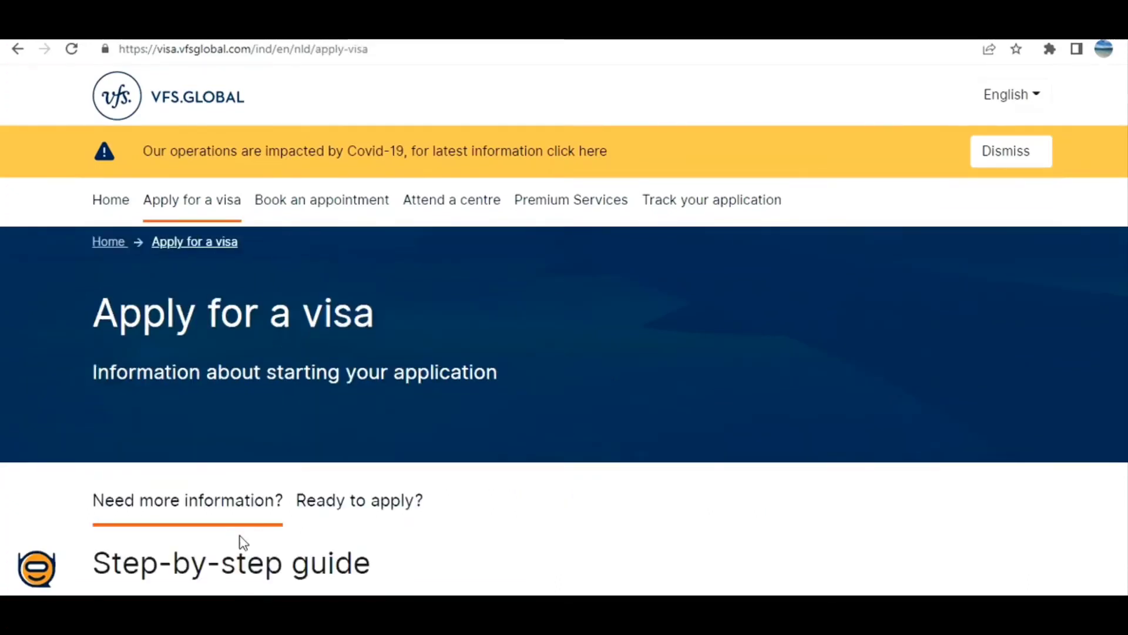
scroll(296, 411, "down", 5)
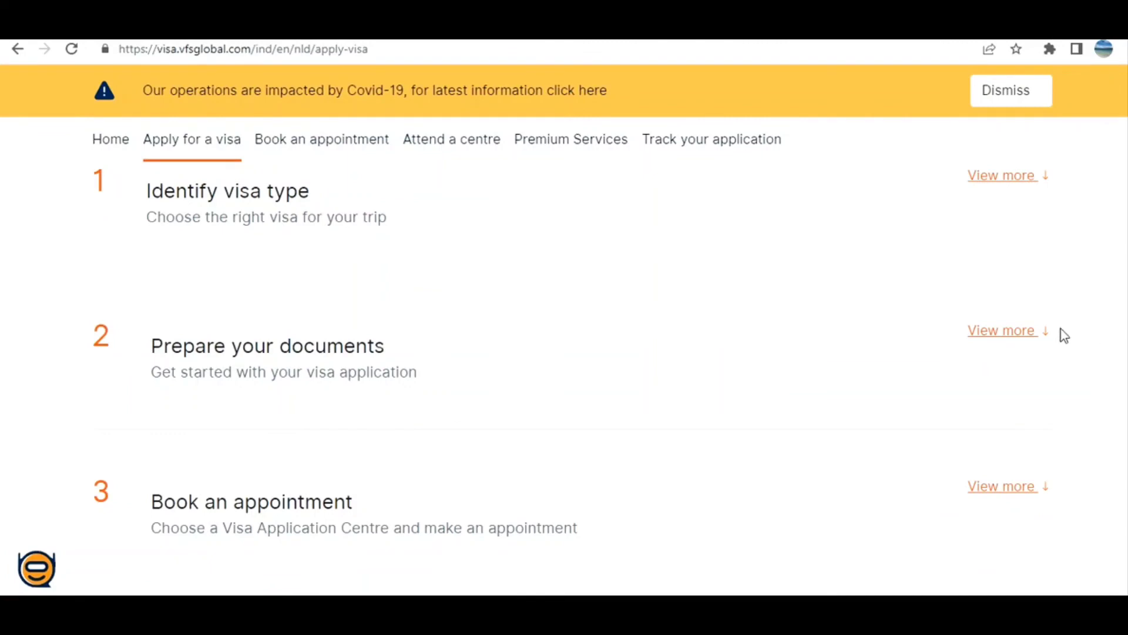
left_click(999, 333)
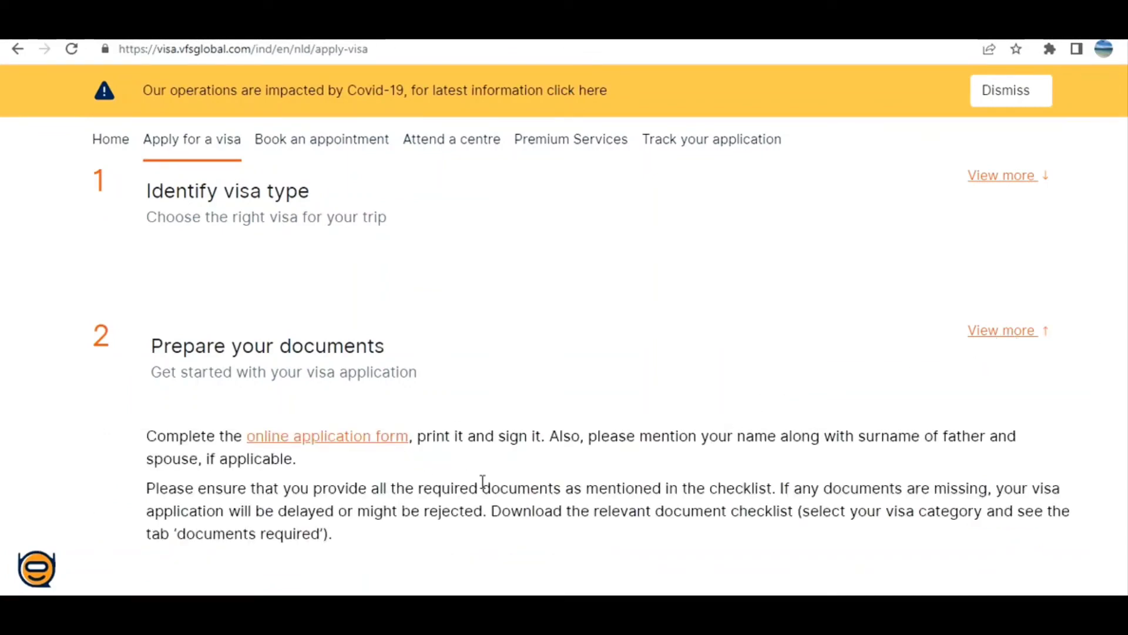
scroll(478, 468, "down", 3)
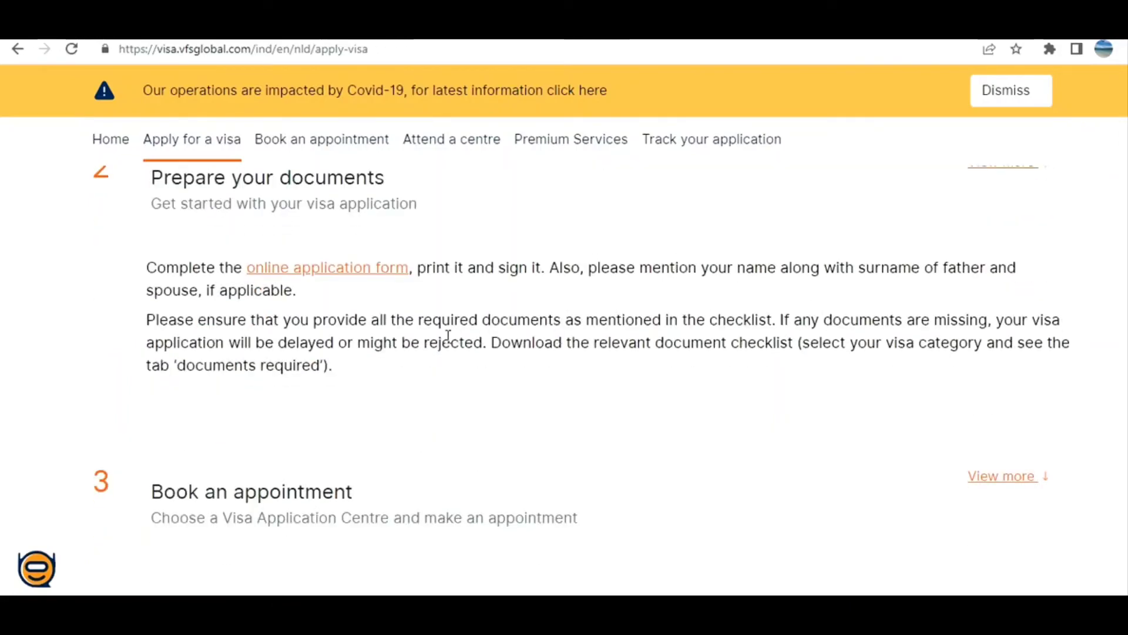
scroll(369, 373, "down", 4)
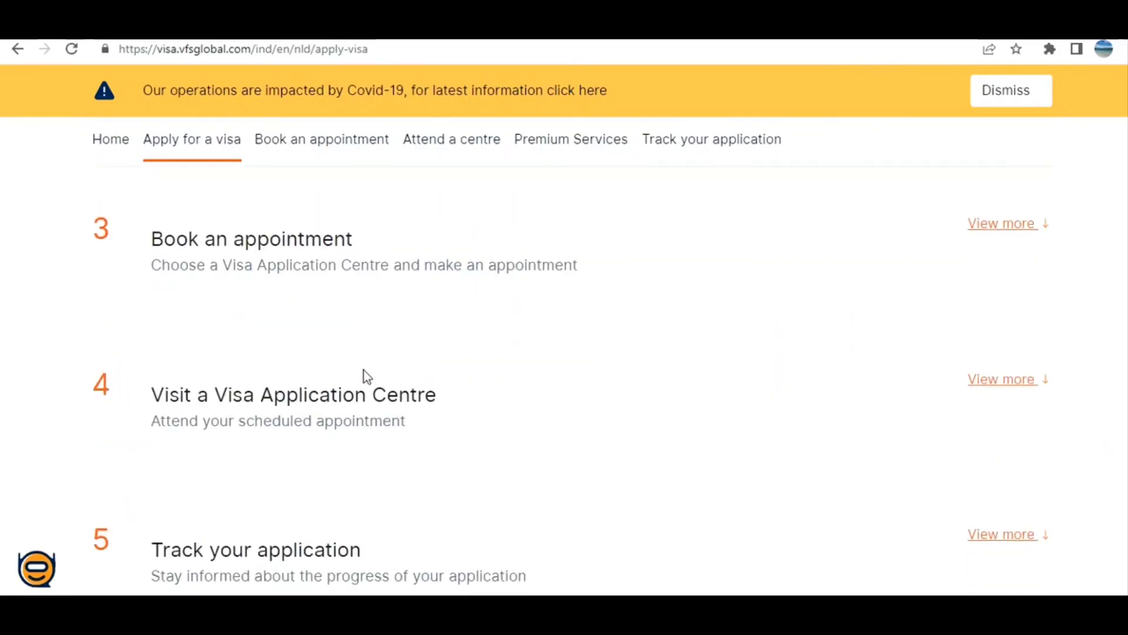
Expand Book an appointment in the step-by-step guide and read the appointment rules for individuals, families and groups
left_click(1012, 230)
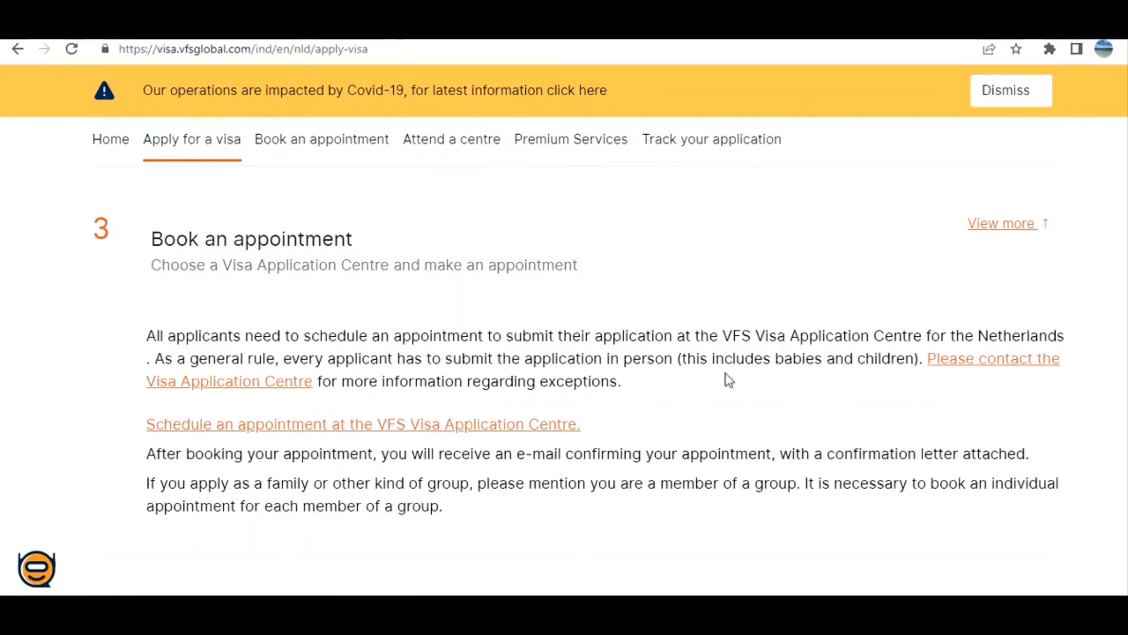
scroll(720, 385, "down", 4)
scroll(713, 390, "up", 3)
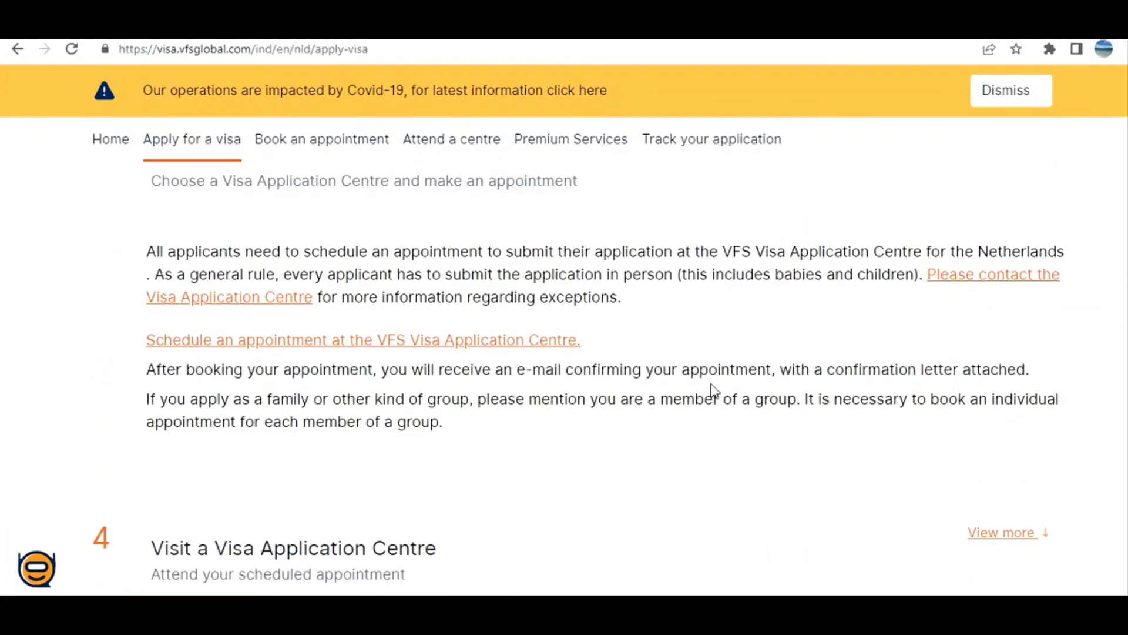
scroll(714, 391, "down", 5)
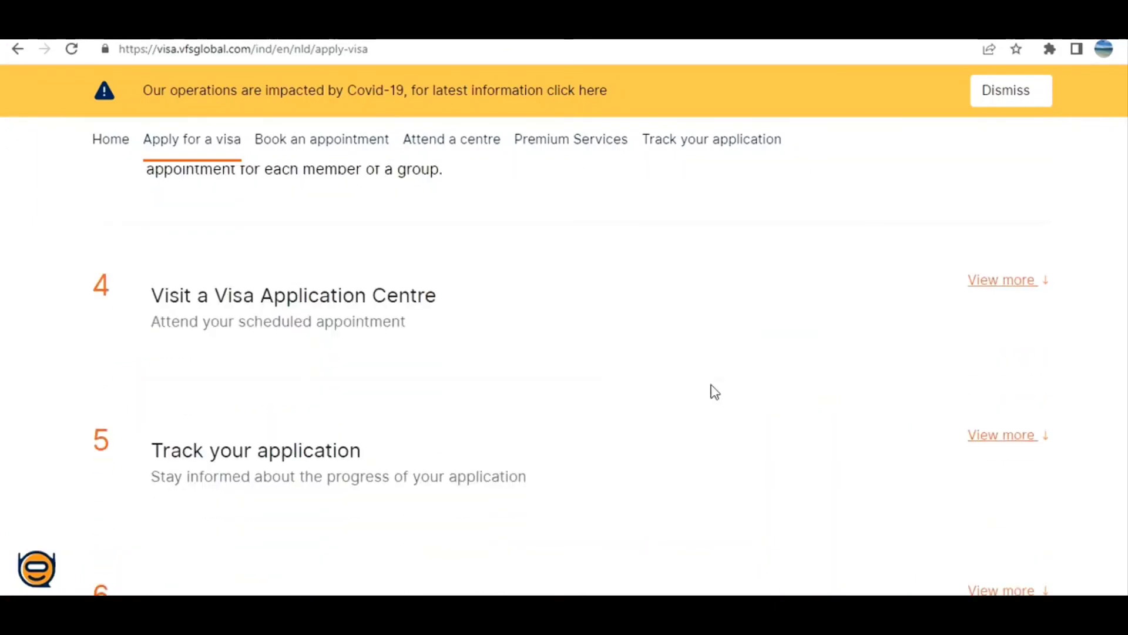
scroll(714, 393, "up", 5)
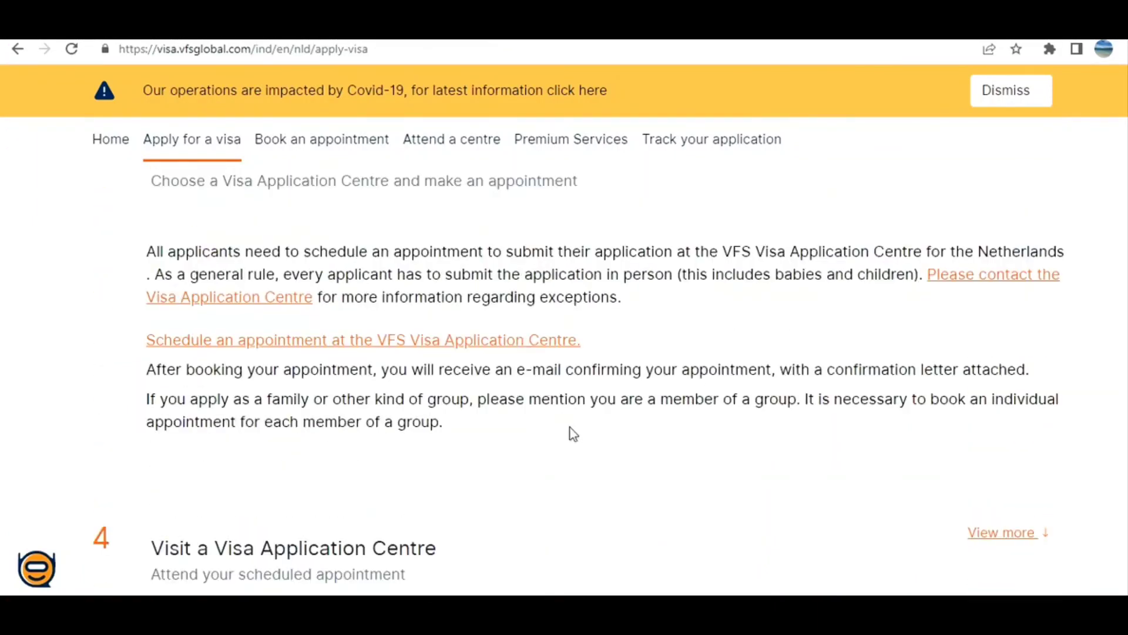
scroll(573, 435, "down", 1)
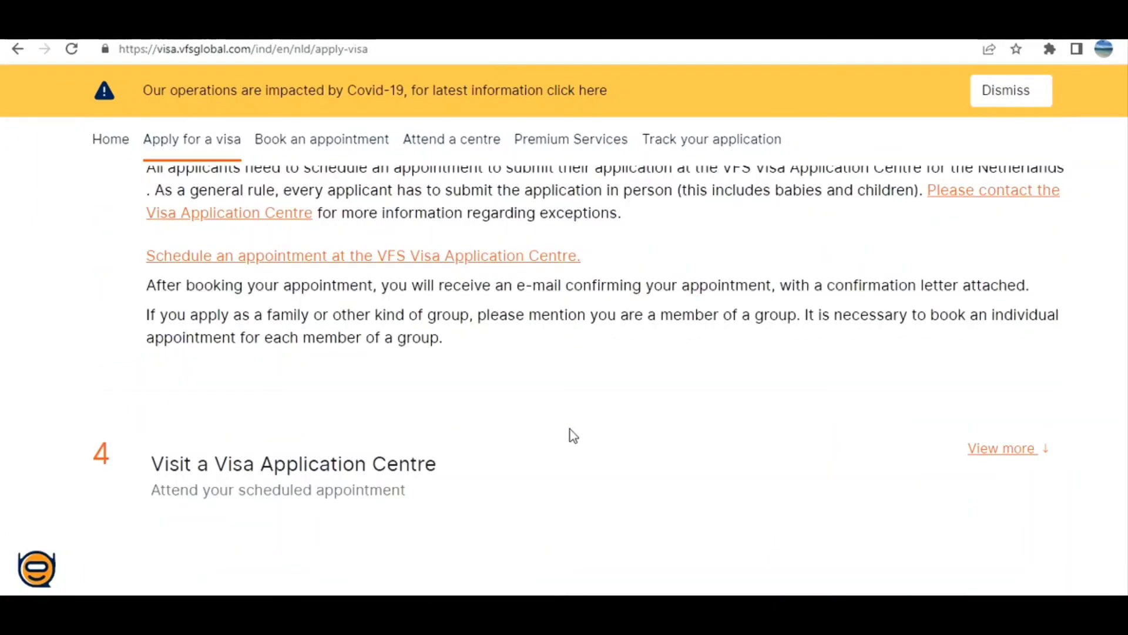
Expand Visit a Visa Application Centre and read the instructions on document submission, fees and biometrics
left_click(1003, 449)
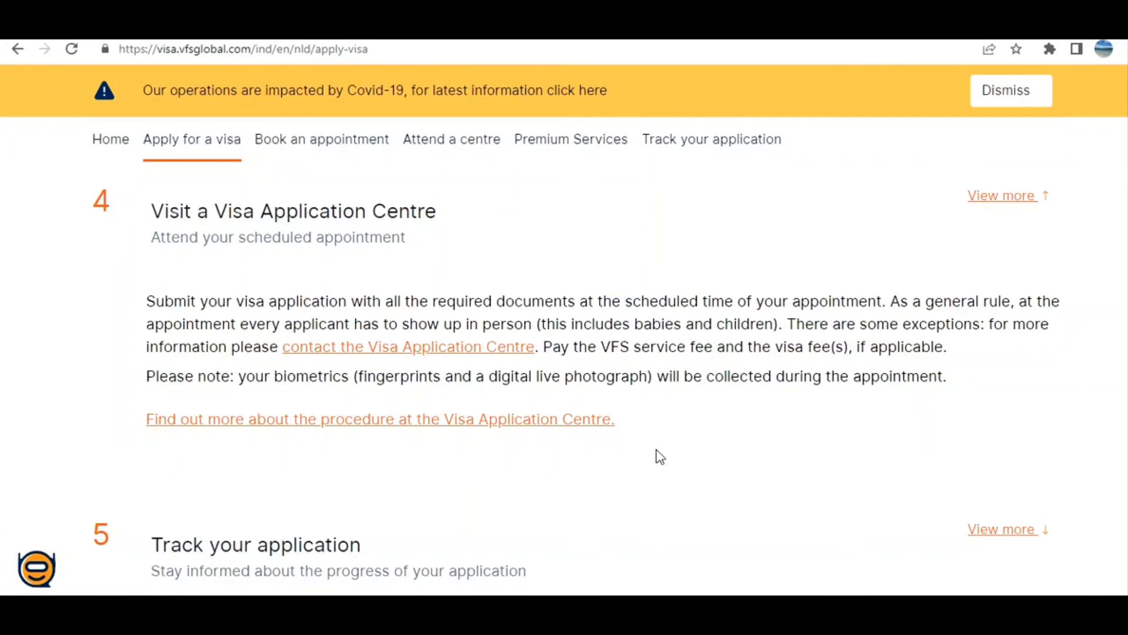
scroll(660, 456, "up", 10)
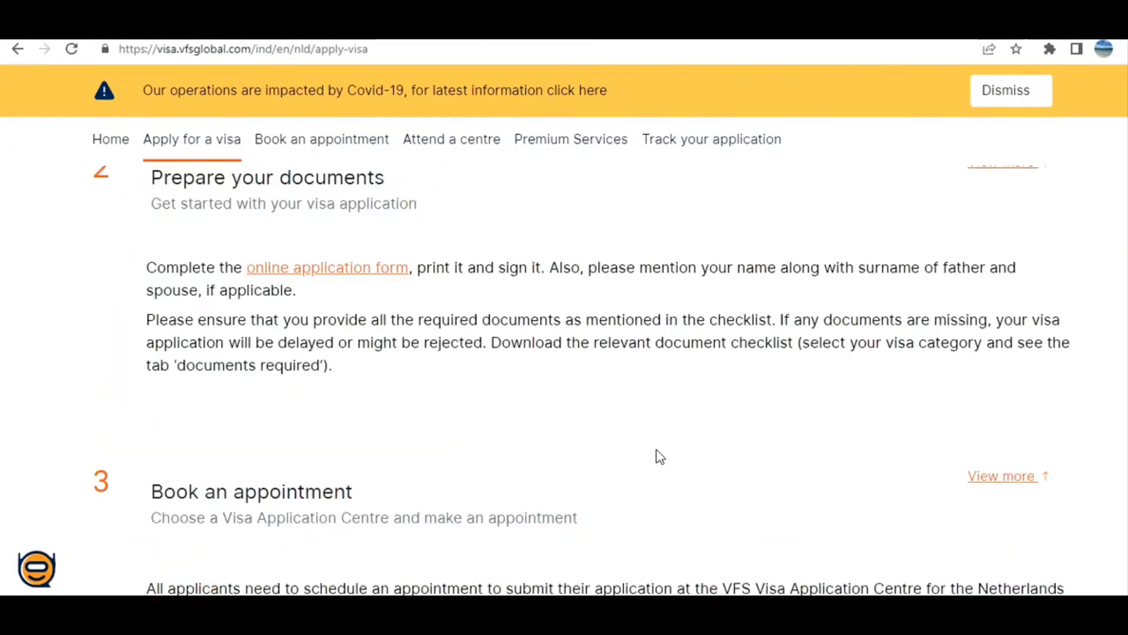
scroll(660, 456, "down", 8)
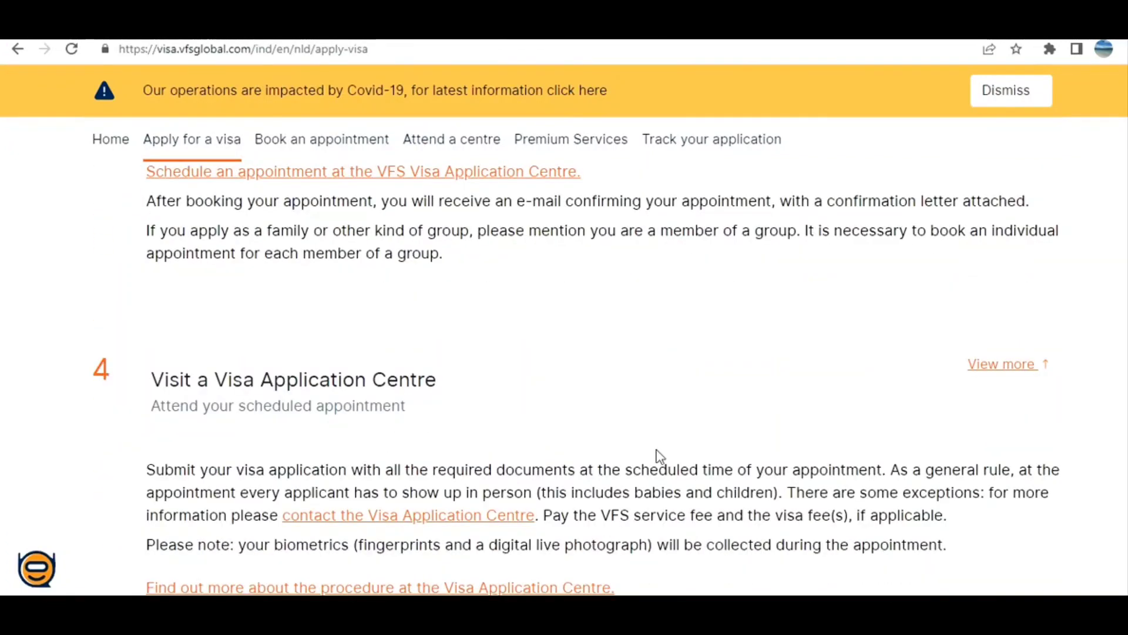
scroll(660, 456, "down", 5)
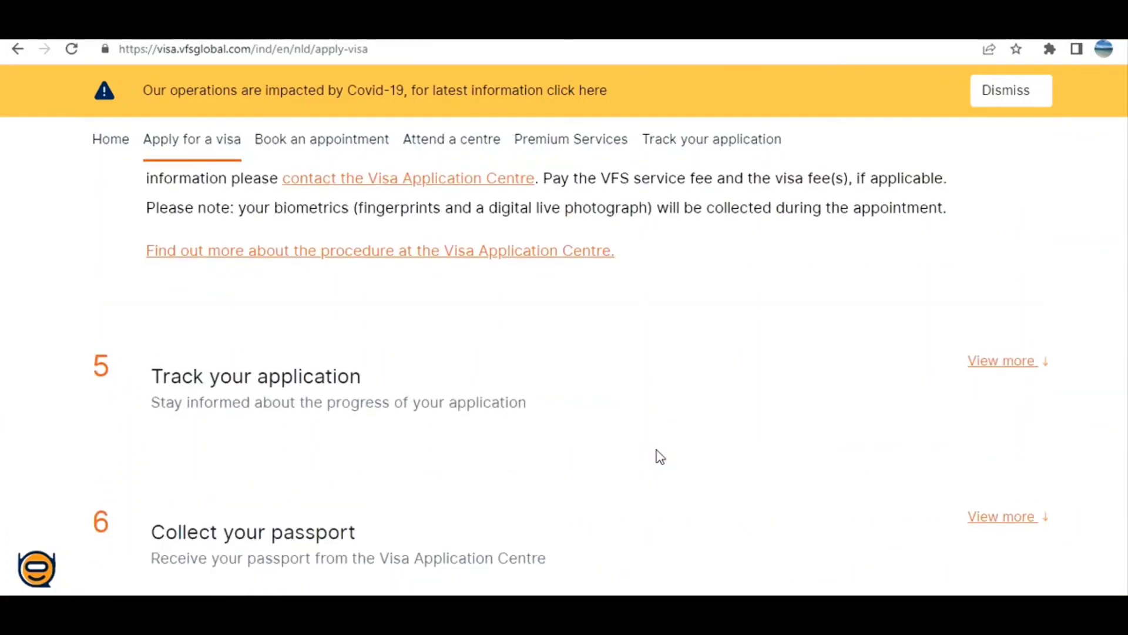
scroll(660, 457, "up", 4)
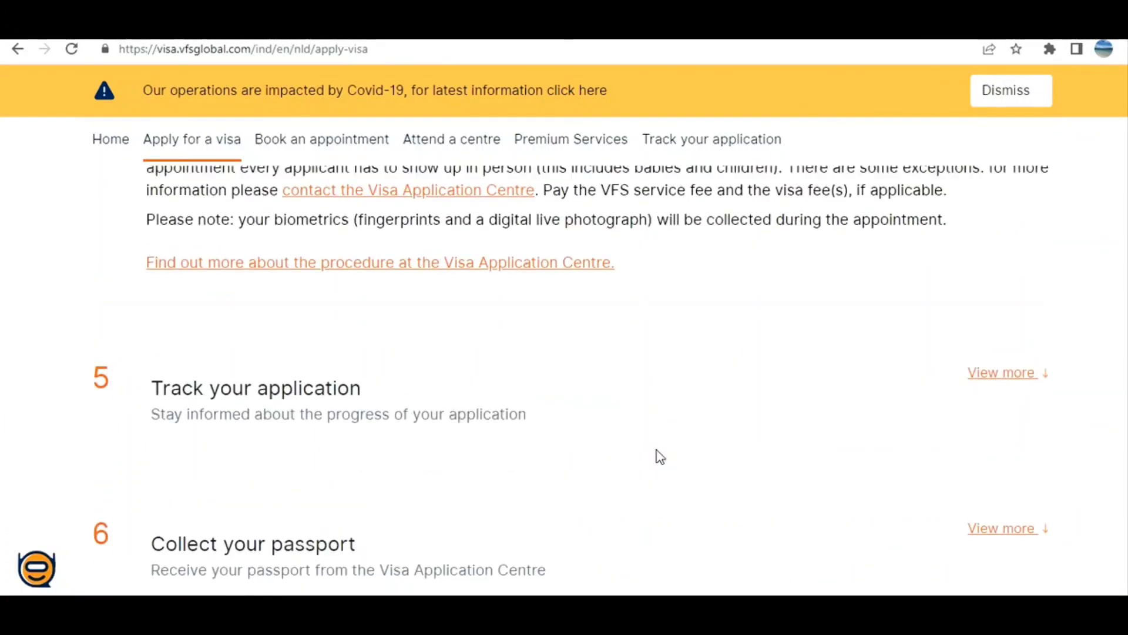
Review the step-by-step guide from Prepare your documents through Collect your passport, including the options for those who already applied
scroll(660, 457, "up", 10)
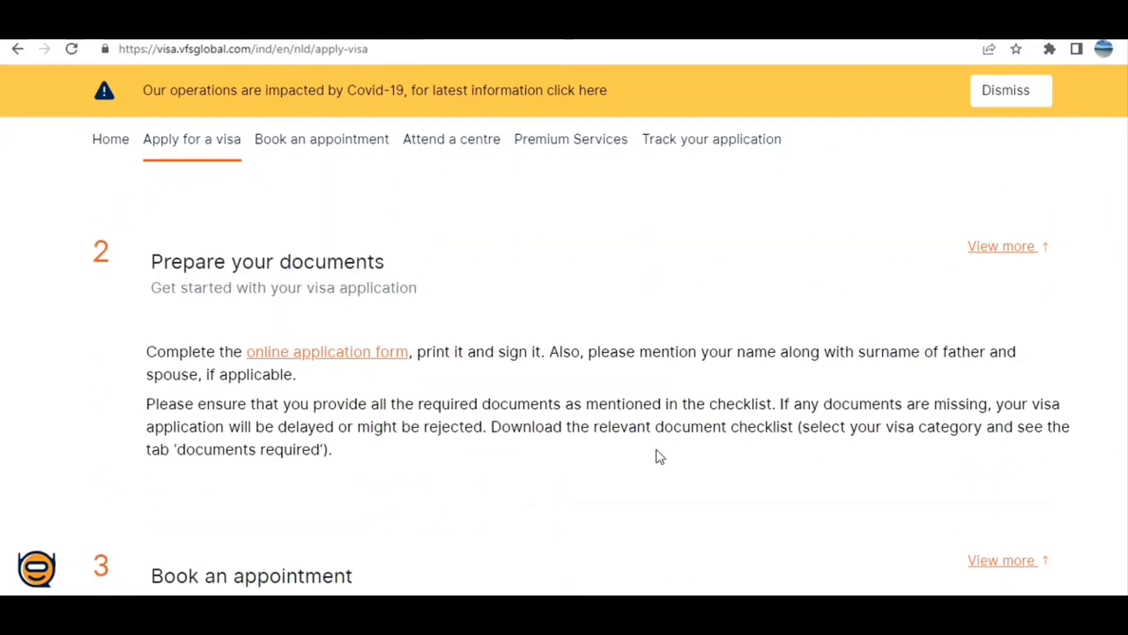
scroll(660, 456, "down", 4)
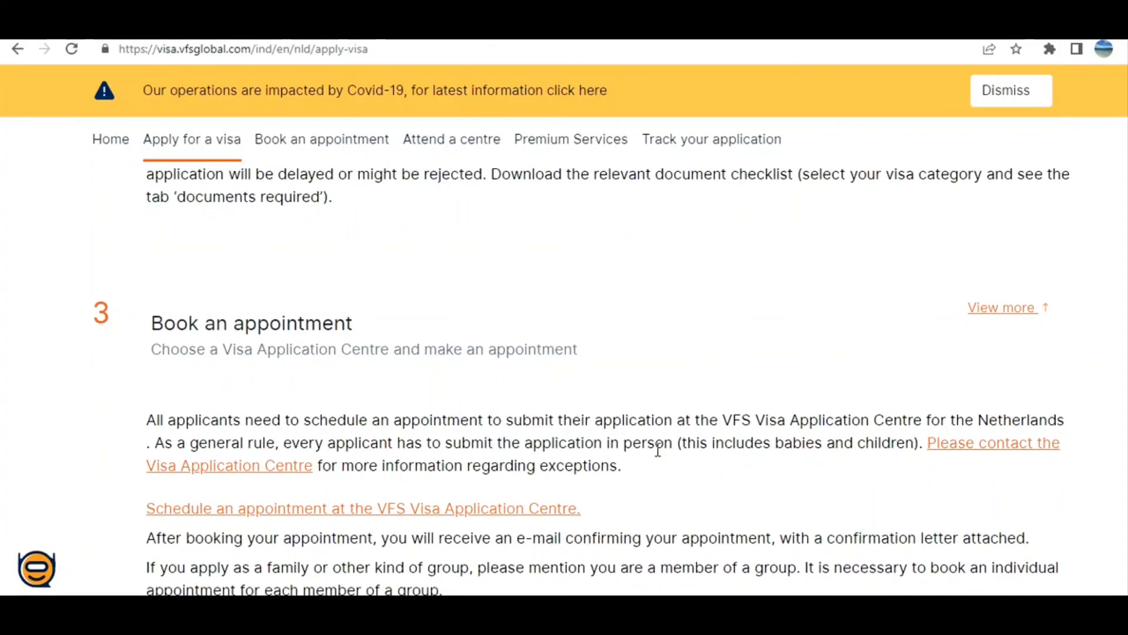
scroll(660, 456, "down", 1)
scroll(658, 450, "down", 14)
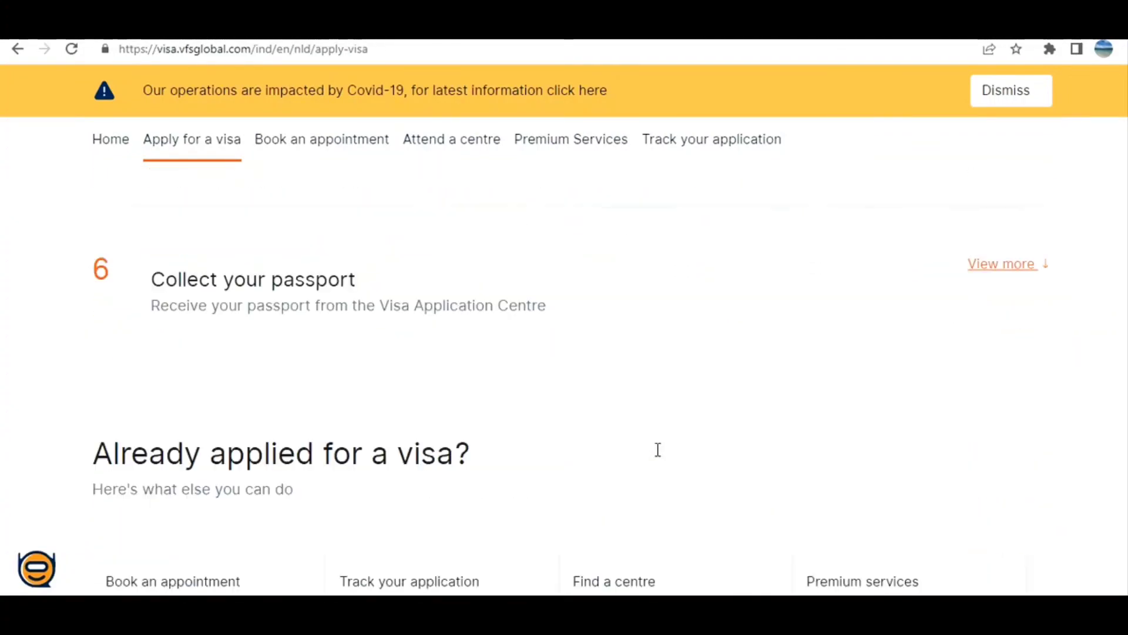
scroll(660, 457, "up", 3)
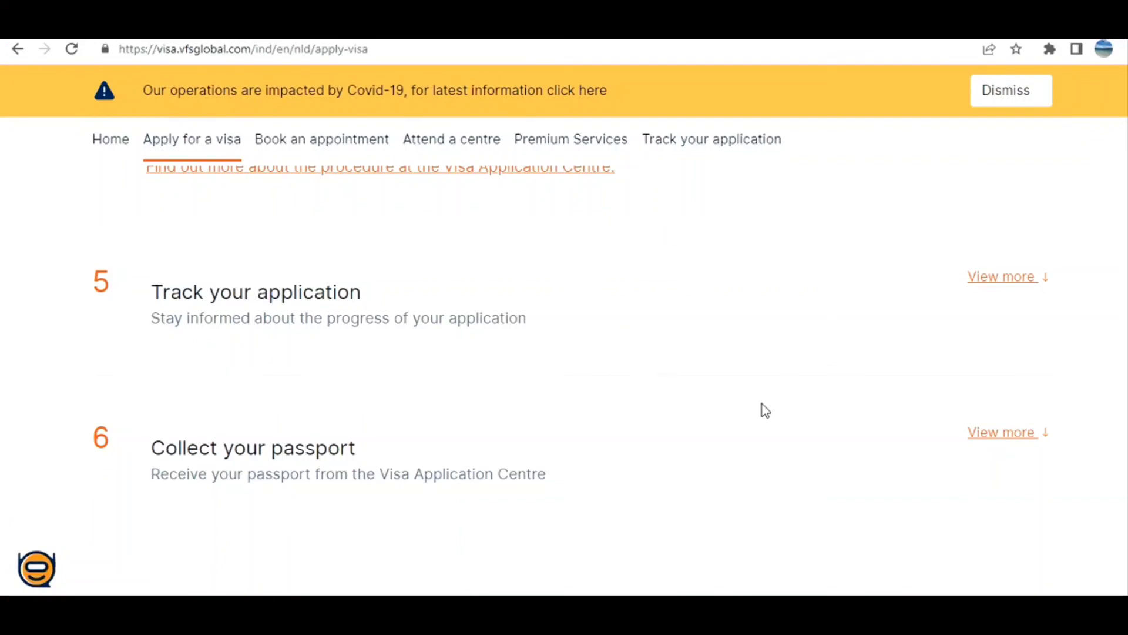
scroll(685, 434, "down", 2)
scroll(686, 434, "down", 2)
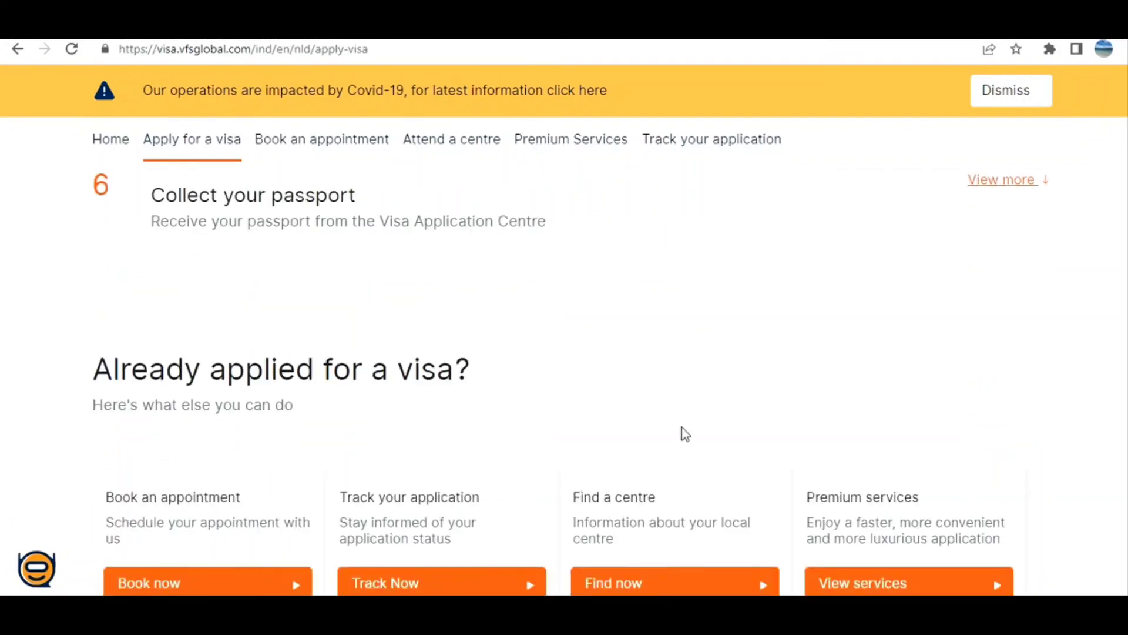
scroll(685, 434, "up", 5)
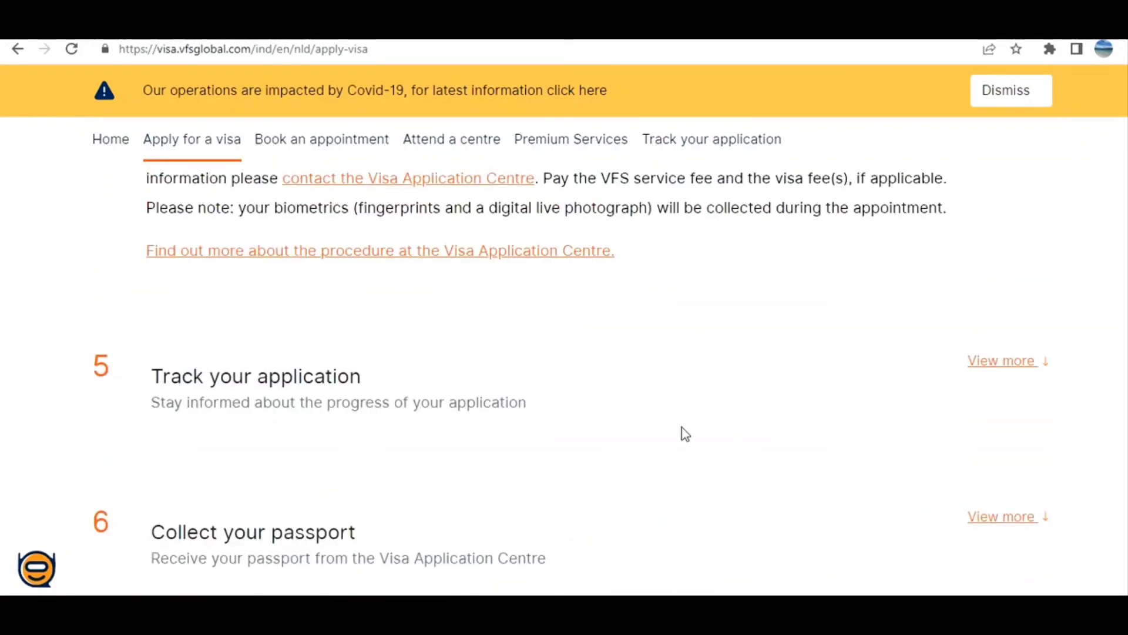